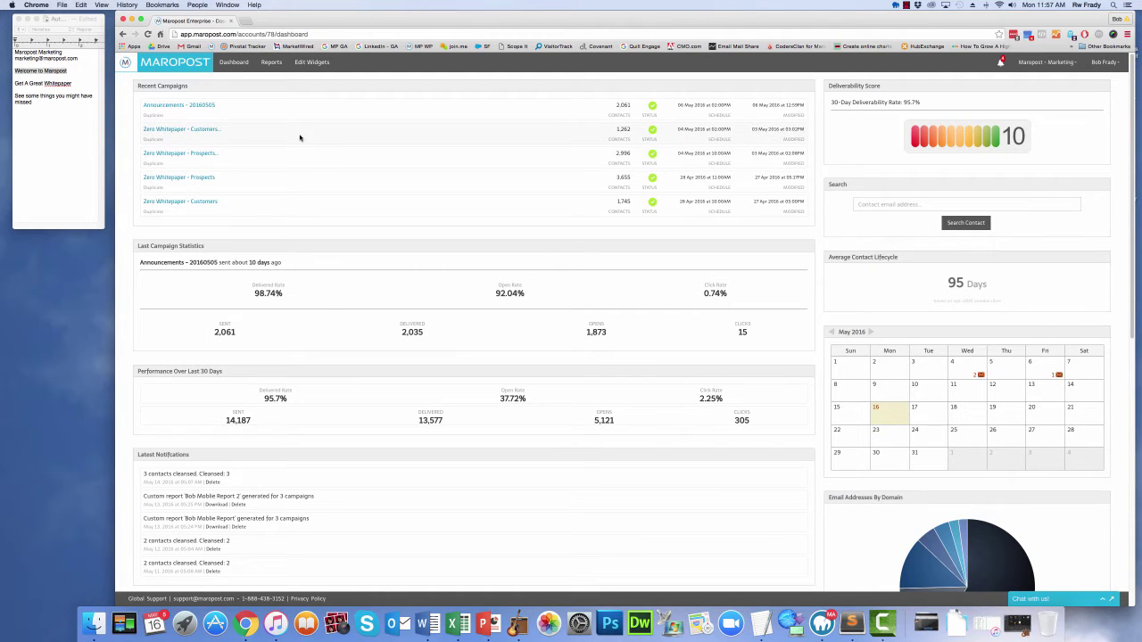
# Create a new enabled automation workflow, named with the owner's first name in the possessive followed by "Work"
pyautogui.click(135, 63)
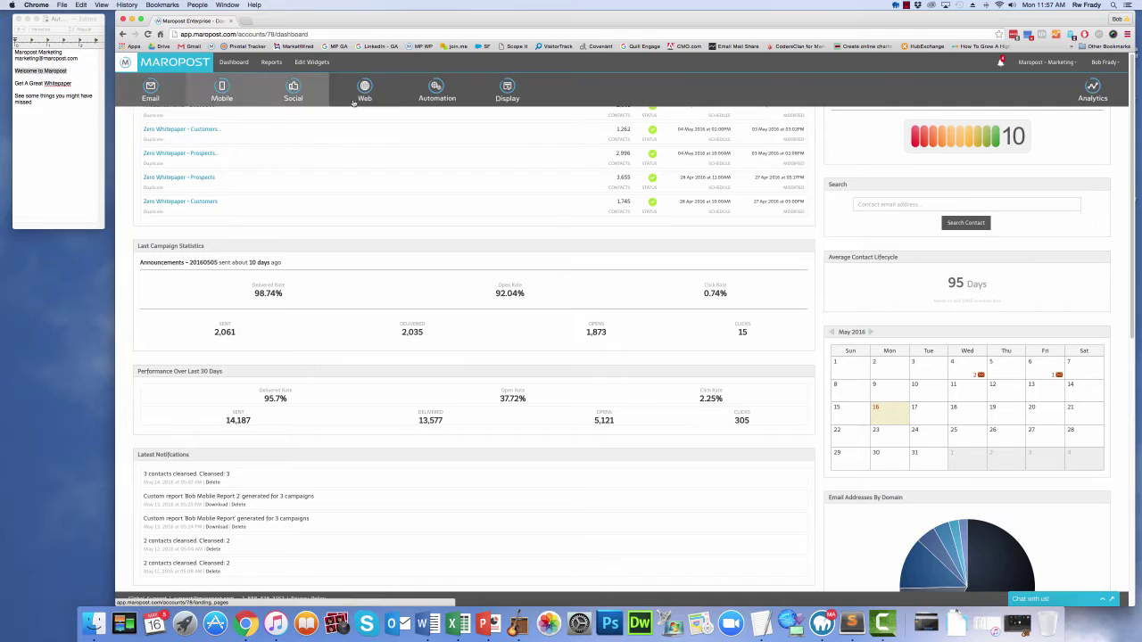
pyautogui.click(439, 100)
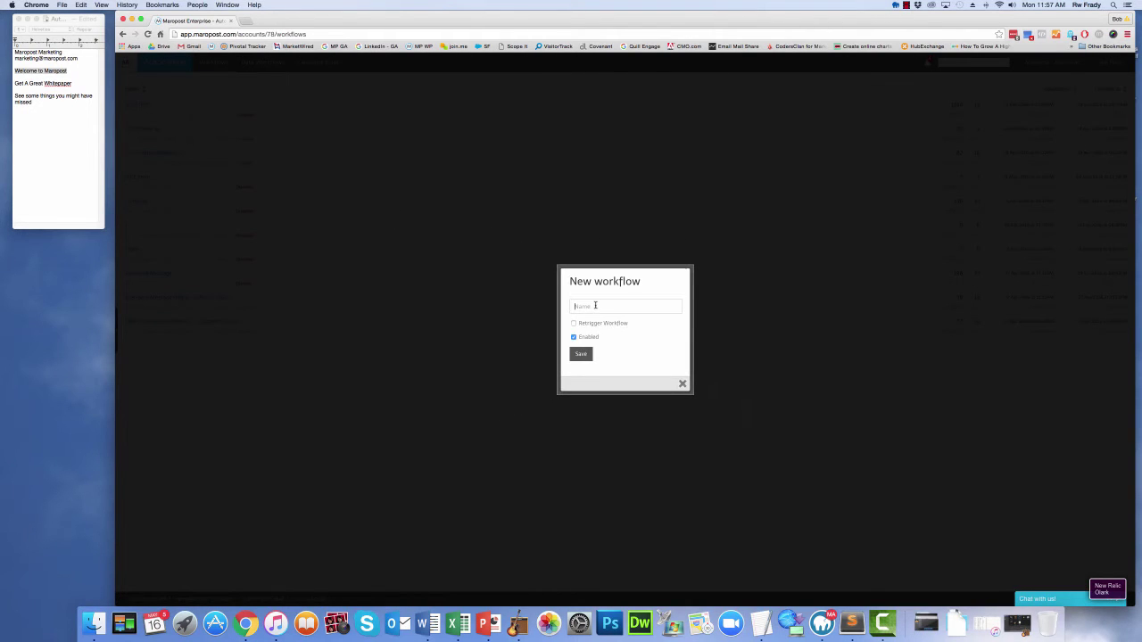
pyautogui.click(595, 305)
pyautogui.write("Bob's Work")
pyautogui.click(581, 354)
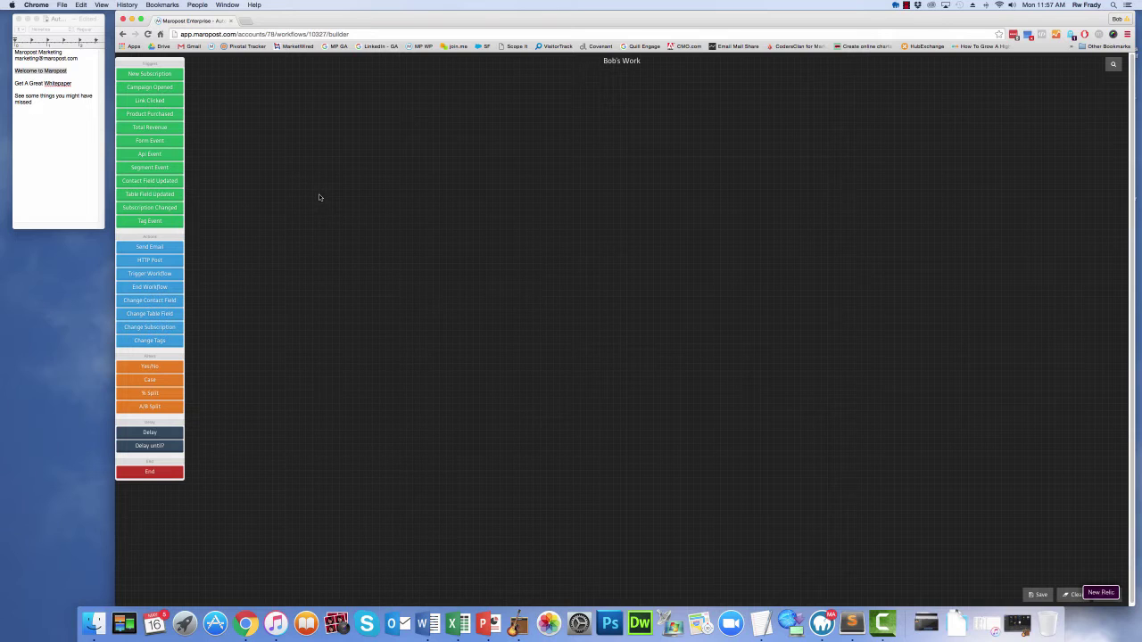
# Place a New Subscription trigger at the canvas's left side and a Yes/No filter just below and beside it
pyautogui.click(173, 76)
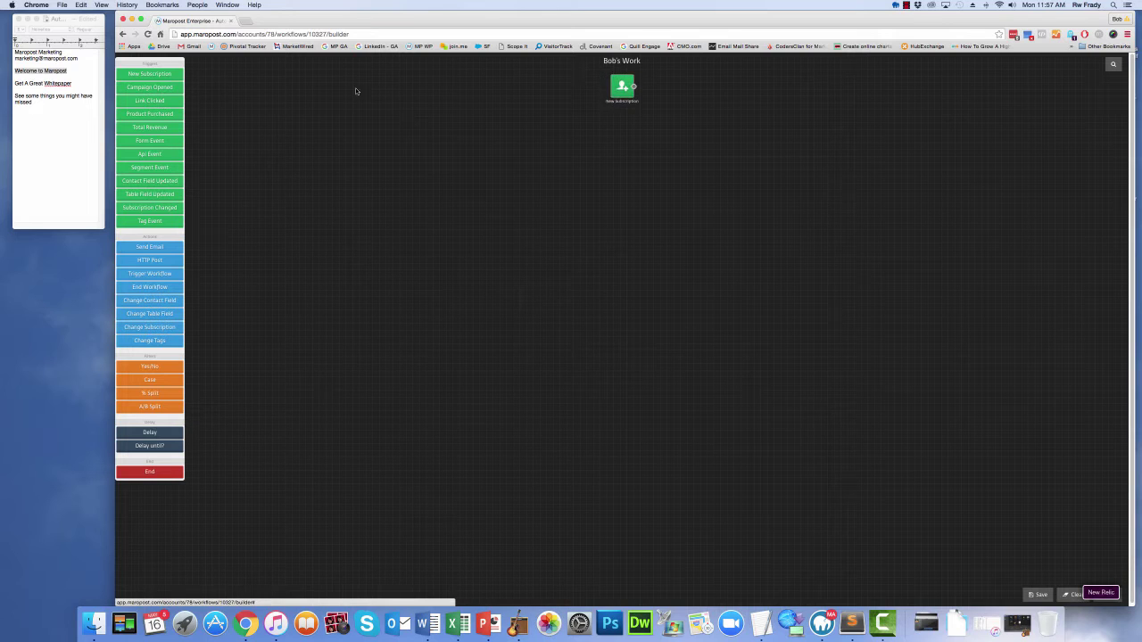
pyautogui.moveTo(620, 85); pyautogui.dragTo(222, 253)
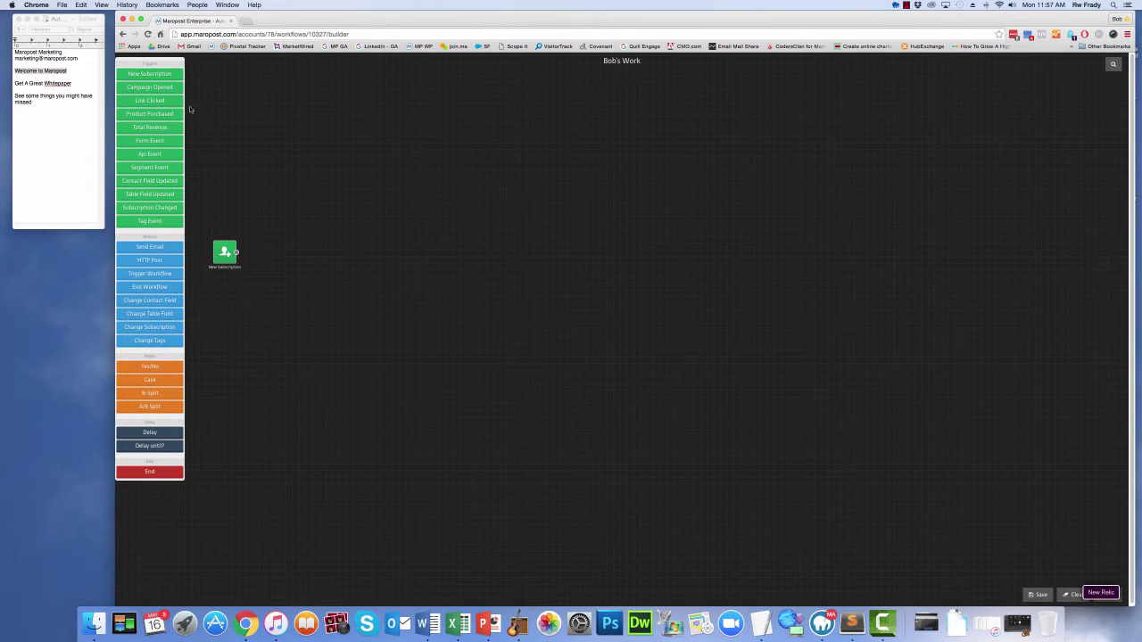
pyautogui.click(156, 368)
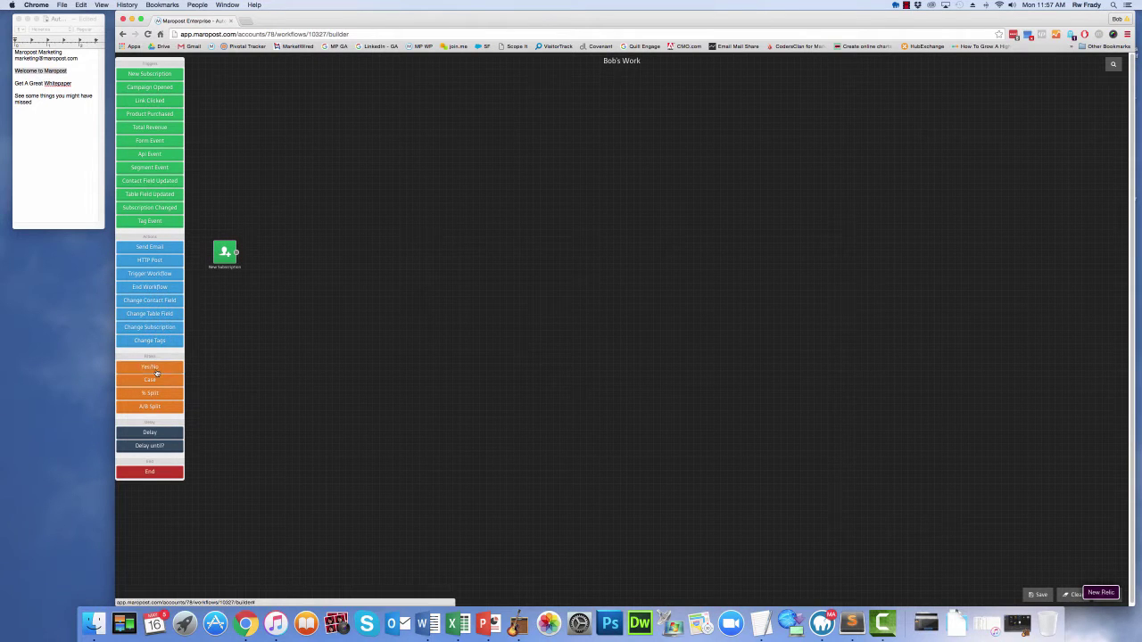
pyautogui.moveTo(622, 86); pyautogui.dragTo(276, 284)
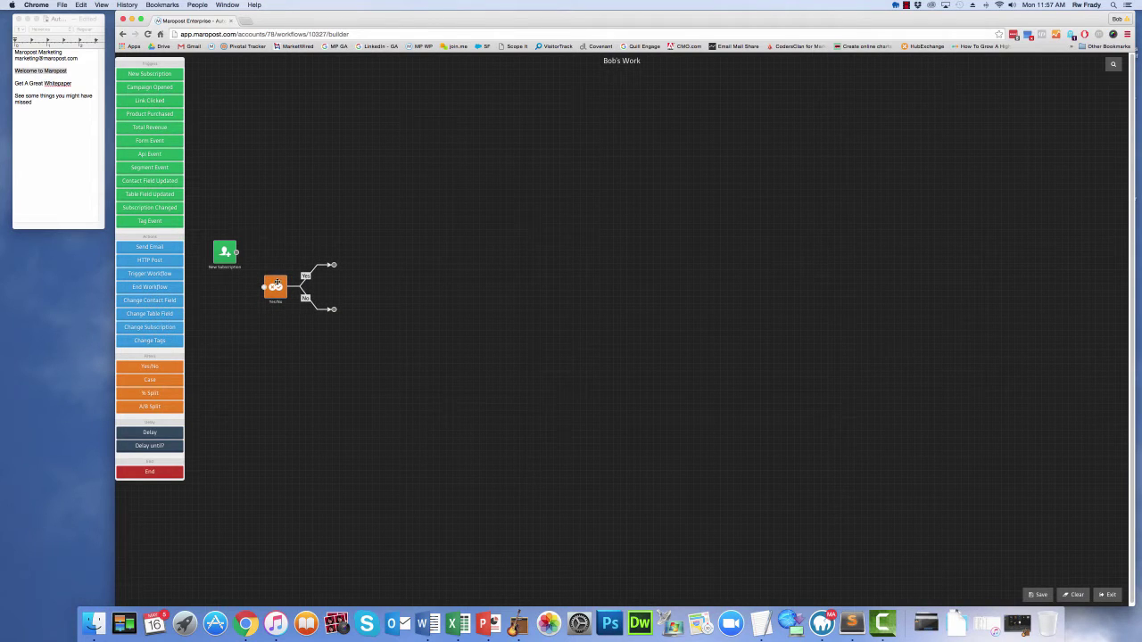
# Add three Send Email actions, spaced out in a descending diagonal after the Yes/No filter
pyautogui.click(164, 247)
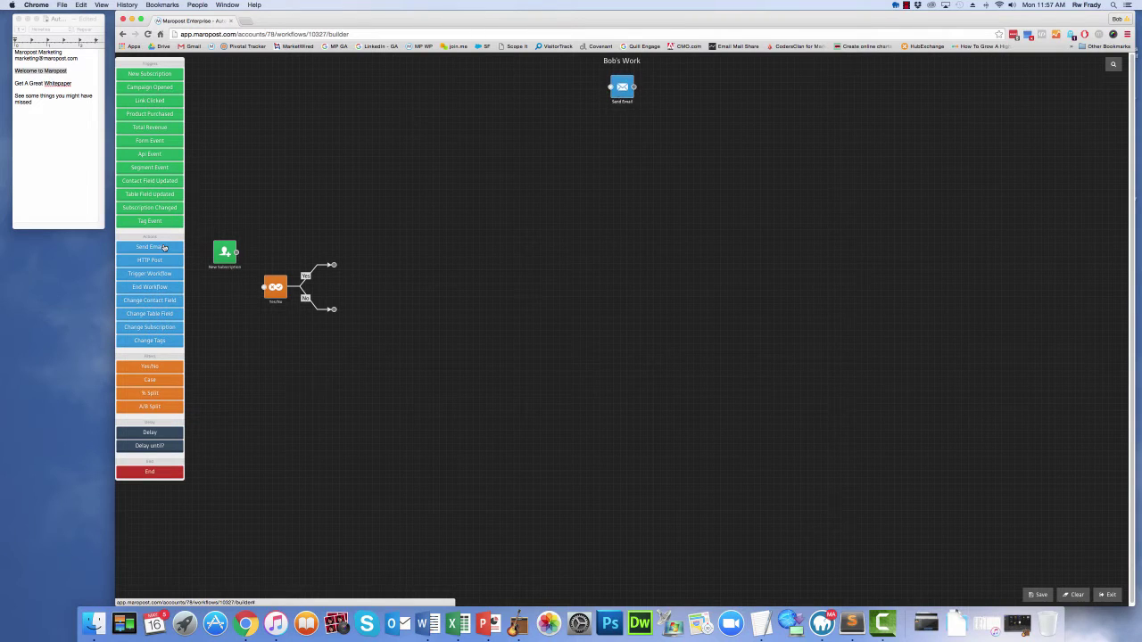
pyautogui.moveTo(614, 80); pyautogui.dragTo(399, 334)
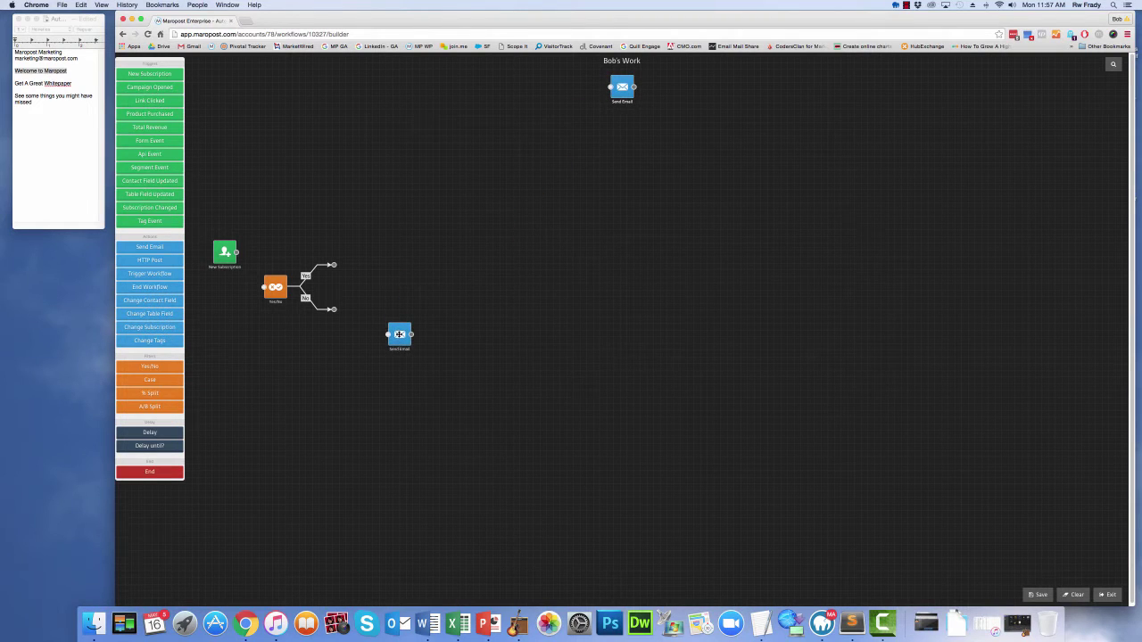
pyautogui.moveTo(622, 86); pyautogui.dragTo(517, 373)
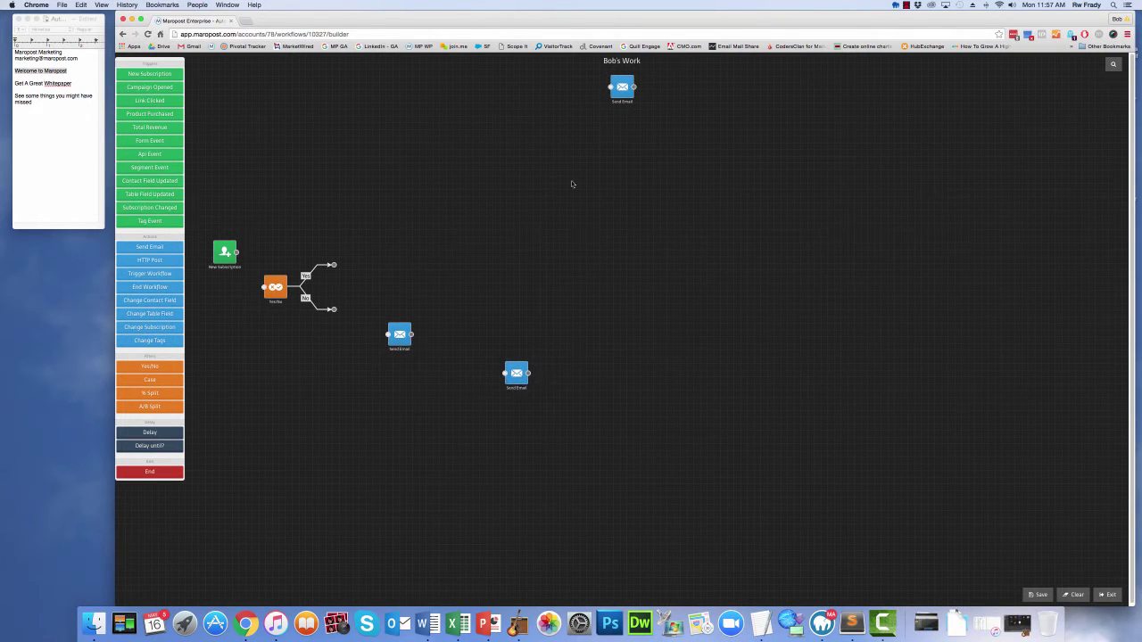
pyautogui.moveTo(620, 90); pyautogui.dragTo(645, 408)
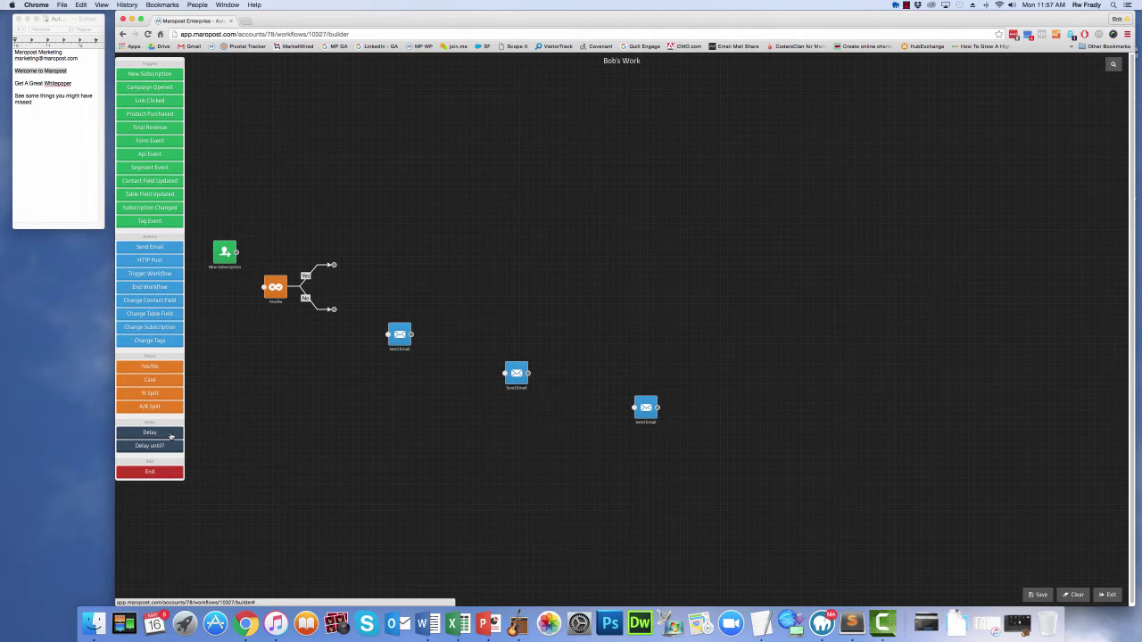
# Add three Delay elements, placing one after each Send Email action along the diagonal
pyautogui.click(170, 436)
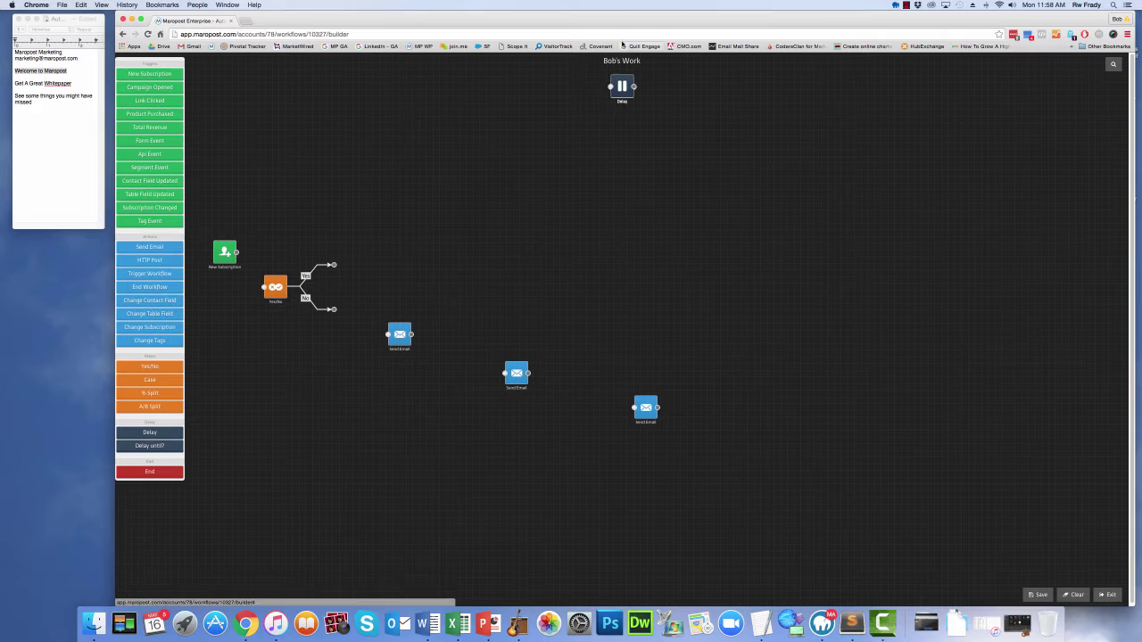
pyautogui.moveTo(624, 78); pyautogui.dragTo(459, 376)
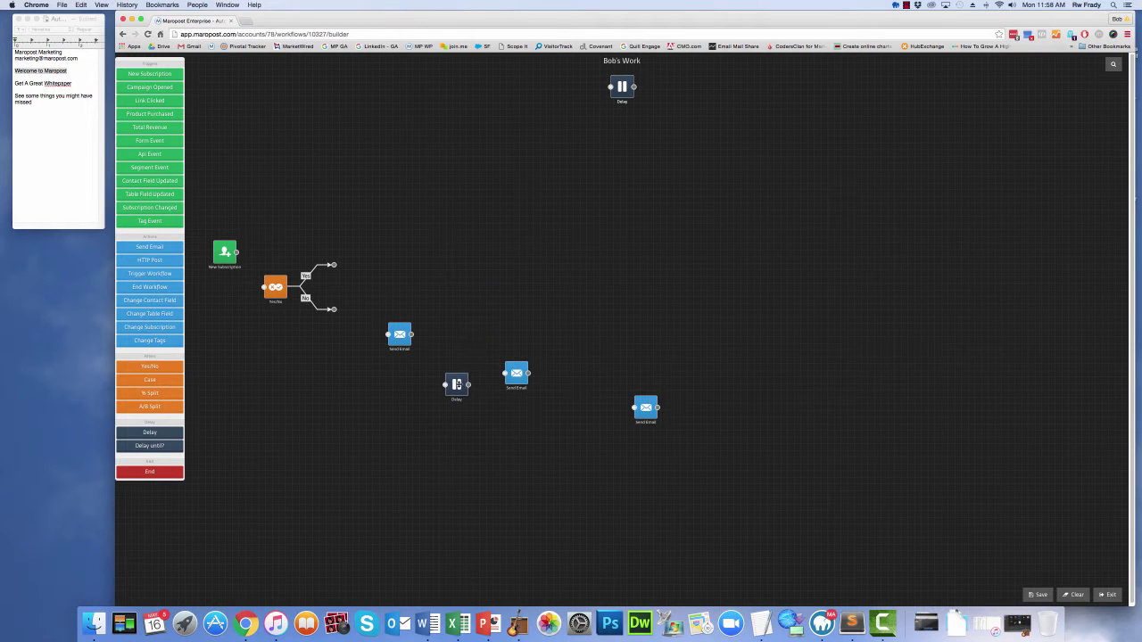
pyautogui.moveTo(607, 102); pyautogui.dragTo(586, 410)
pyautogui.moveTo(616, 109); pyautogui.dragTo(704, 462)
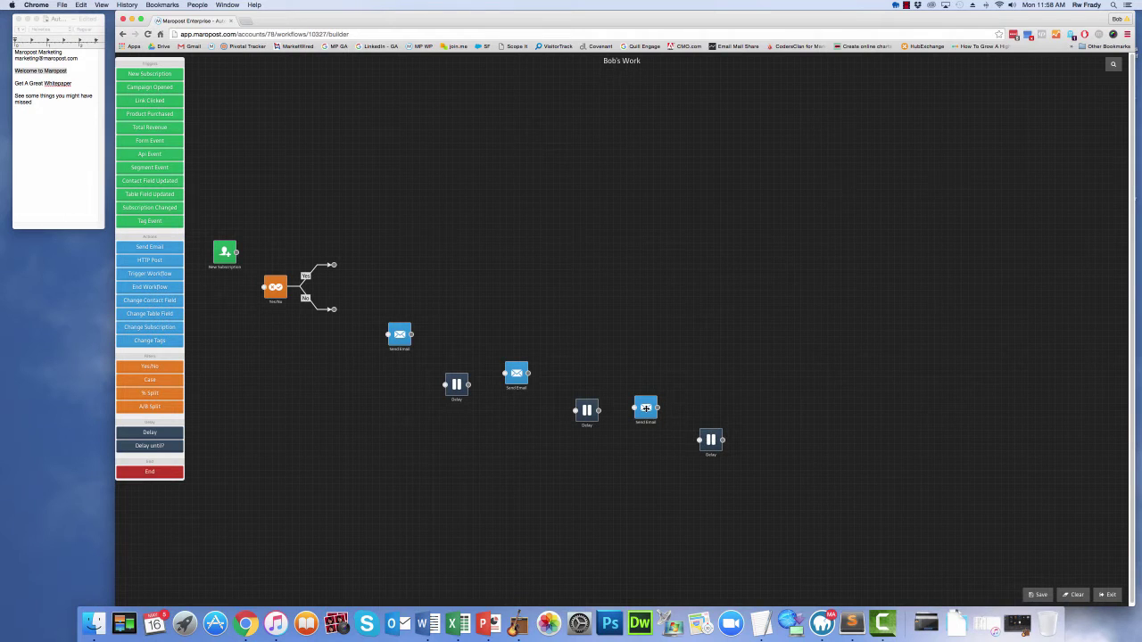
# Add a Change Subscription action after the last Delay, and two End elements, one near the Yes branch and one closing the diagonal
pyautogui.click(150, 327)
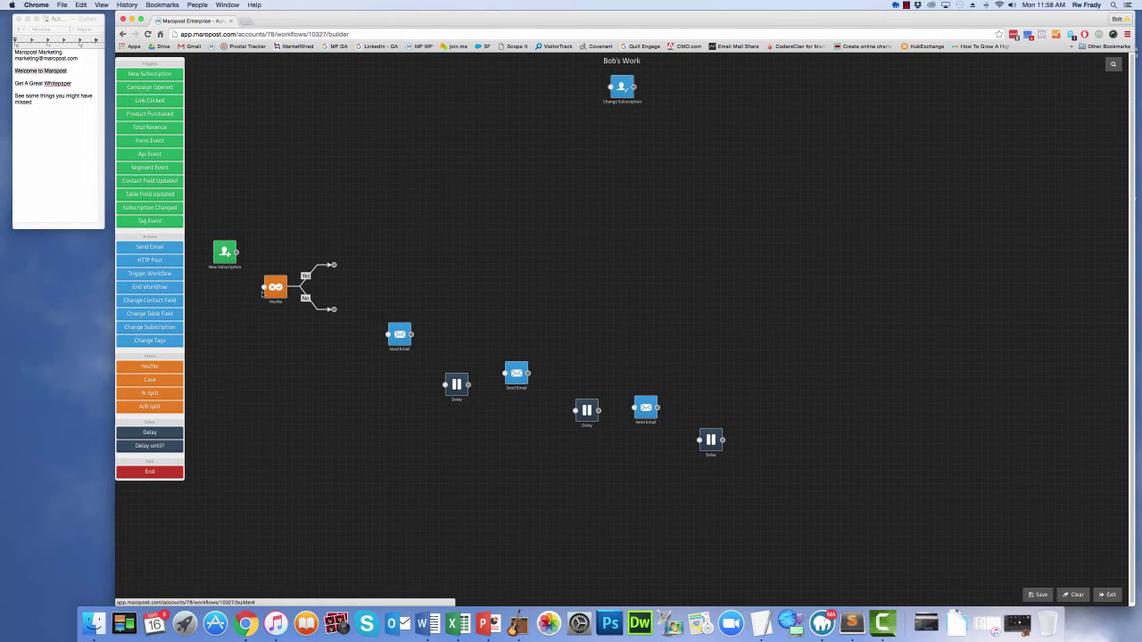
pyautogui.moveTo(620, 89); pyautogui.dragTo(792, 454)
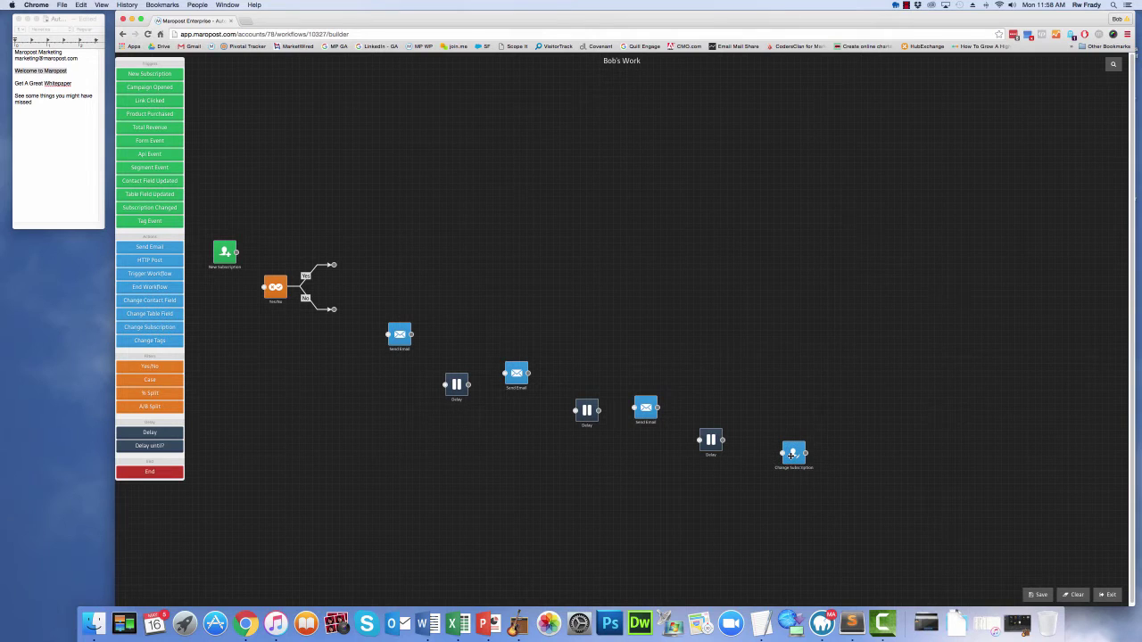
pyautogui.click(150, 472)
pyautogui.moveTo(622, 87); pyautogui.dragTo(389, 245)
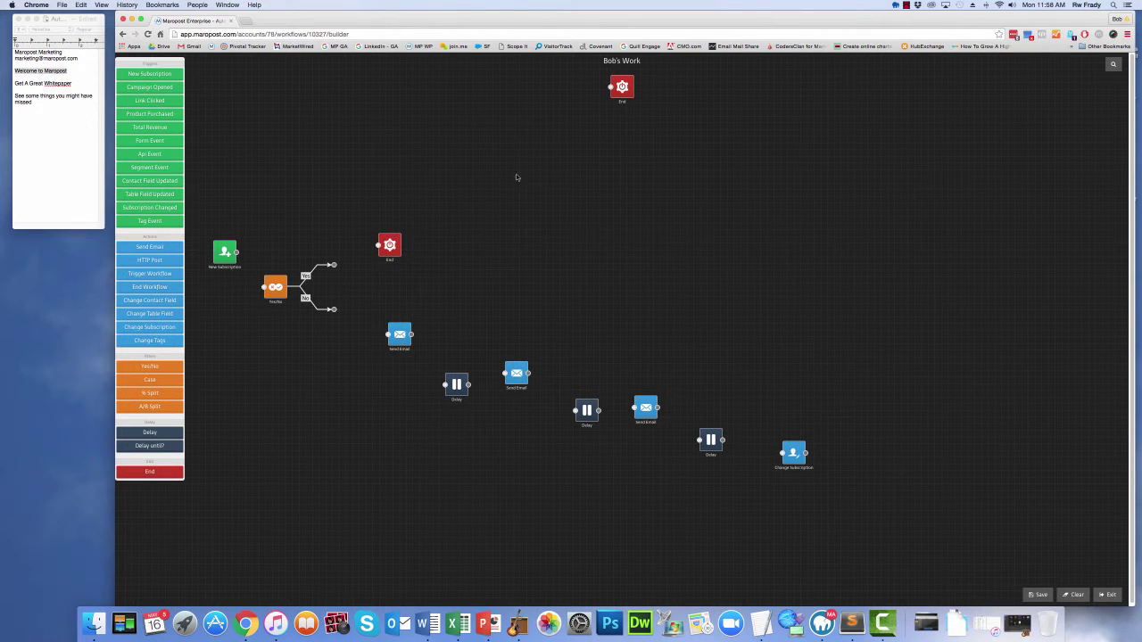
pyautogui.moveTo(619, 93); pyautogui.dragTo(875, 468)
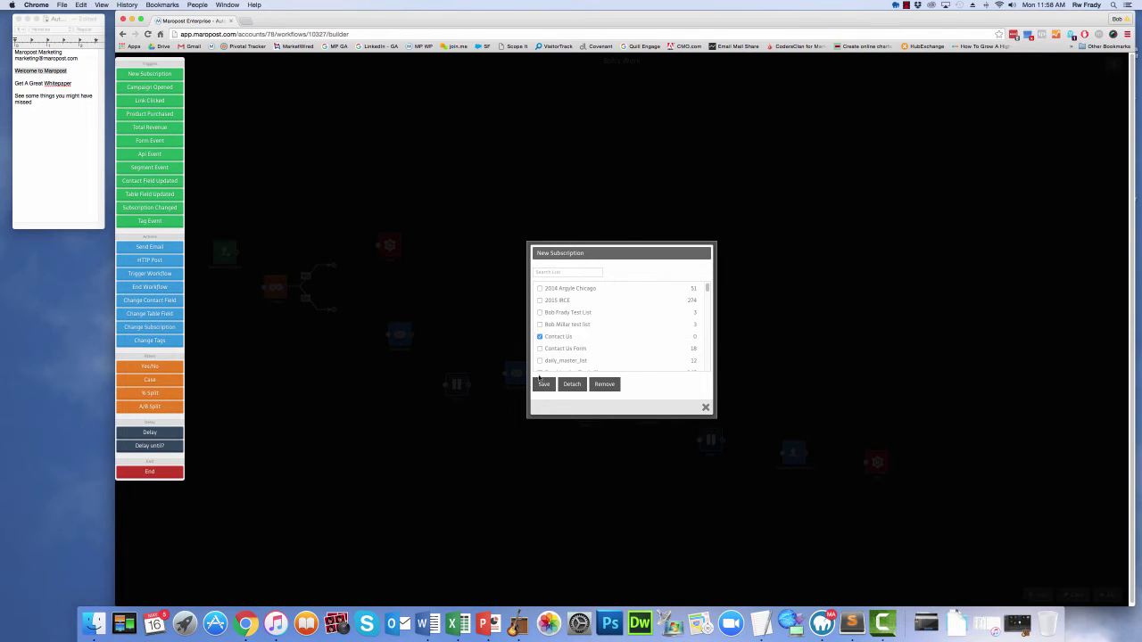
# Set the New Subscription trigger to the Contact Us list and link it to the Yes/No filter, using the Customers segment
pyautogui.click(541, 384)
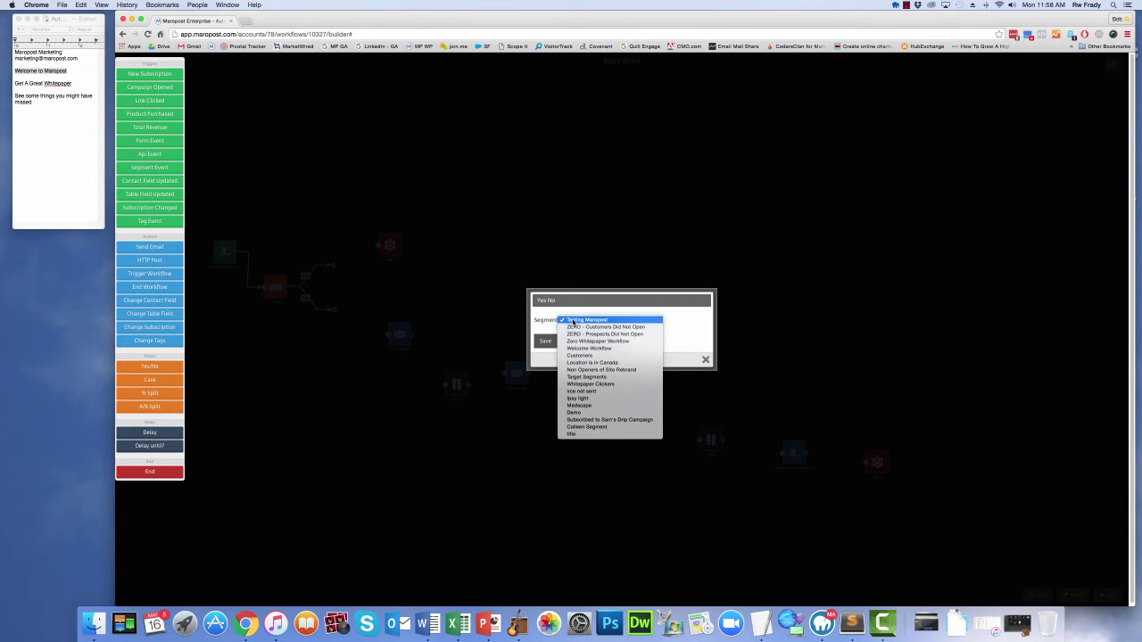
pyautogui.click(568, 355)
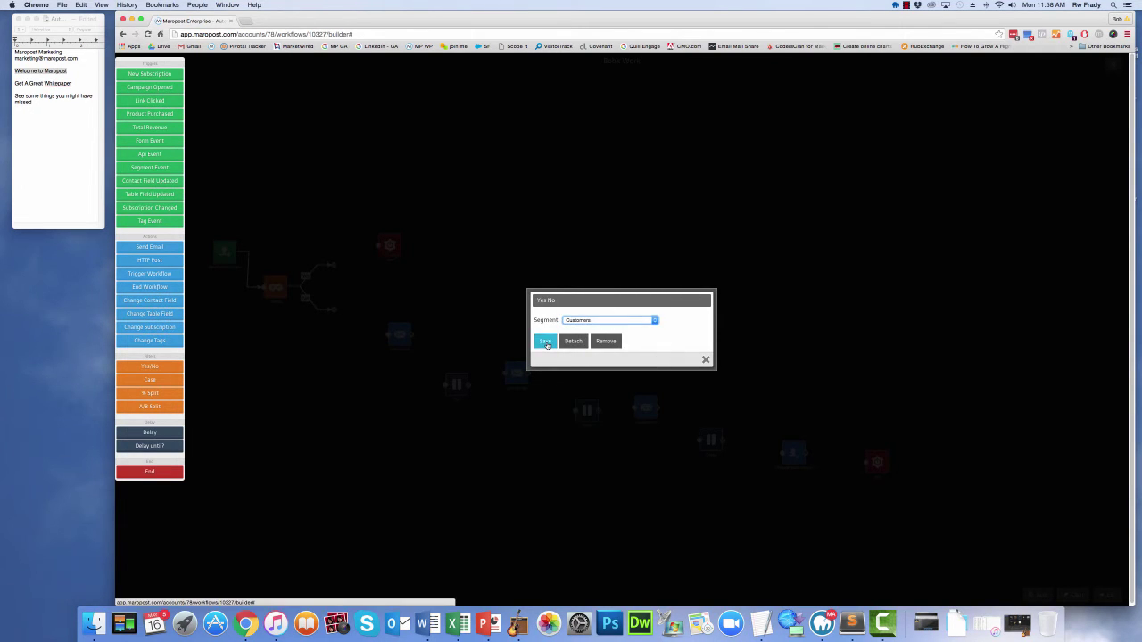
pyautogui.click(545, 341)
# Connect the filter's Yes branch to the nearby End element and its No branch to the first Send Email action
pyautogui.moveTo(331, 266); pyautogui.dragTo(366, 254)
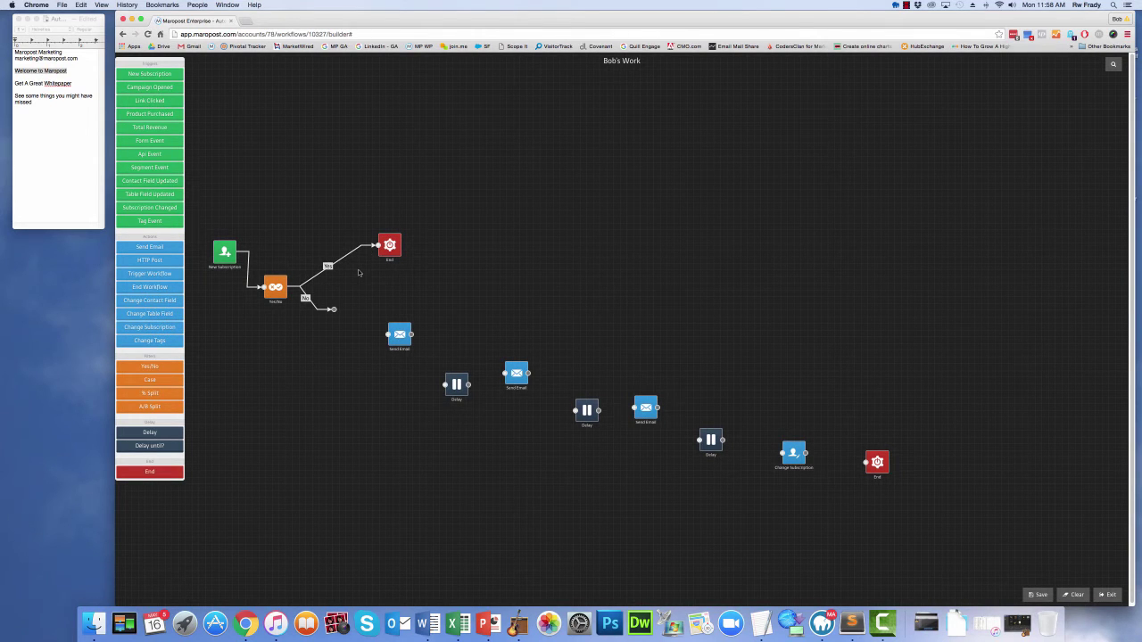
pyautogui.moveTo(398, 336); pyautogui.dragTo(388, 334)
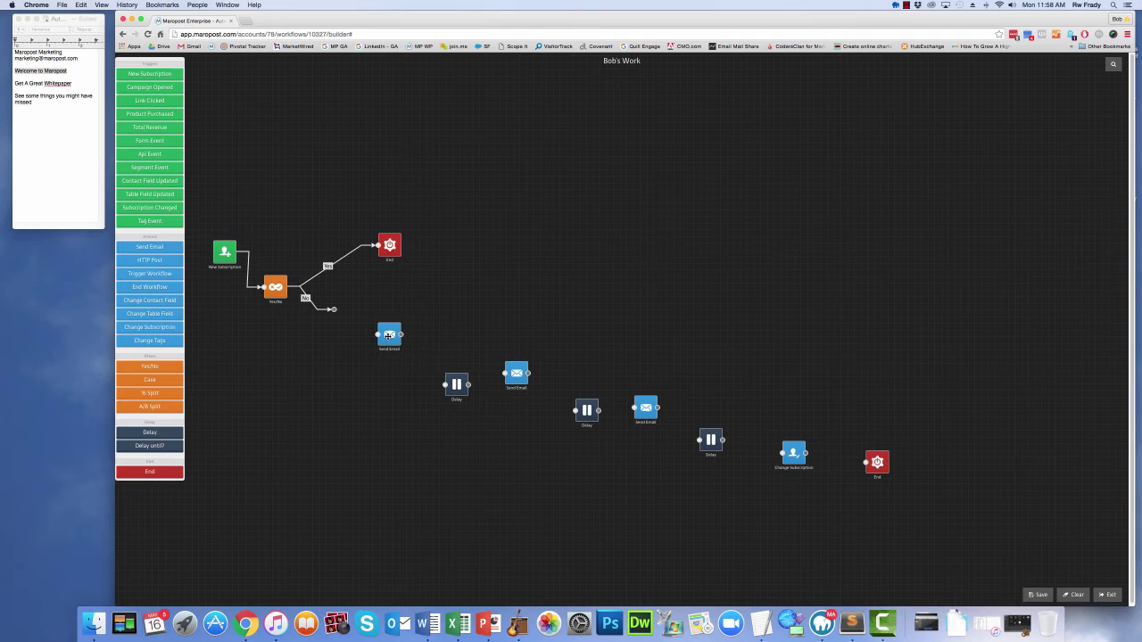
pyautogui.moveTo(333, 309); pyautogui.dragTo(373, 335)
# In the first Send Email action, choose "New Customer Message - 1" as content and name the email "Welcome"
pyautogui.doubleClick(390, 335)
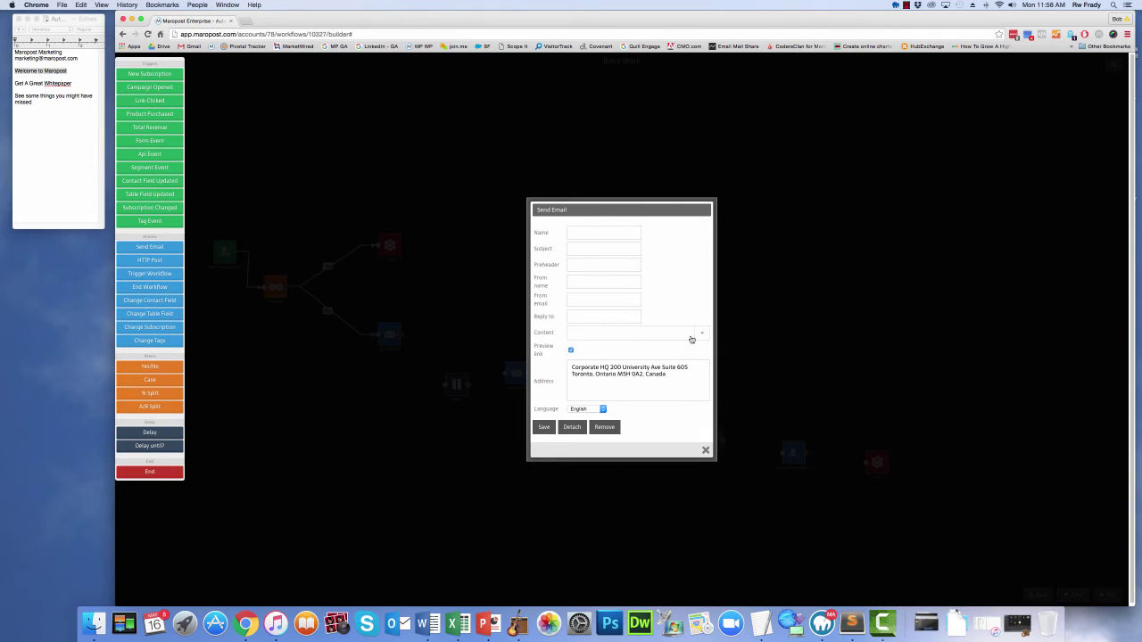
pyautogui.click(700, 332)
pyautogui.click(672, 347)
pyautogui.write('Welcome')
# Copy "Welcome to Maropost" from the text note into the email's subject and preheader
pyautogui.click(72, 69)
pyautogui.doubleClick(56, 71)
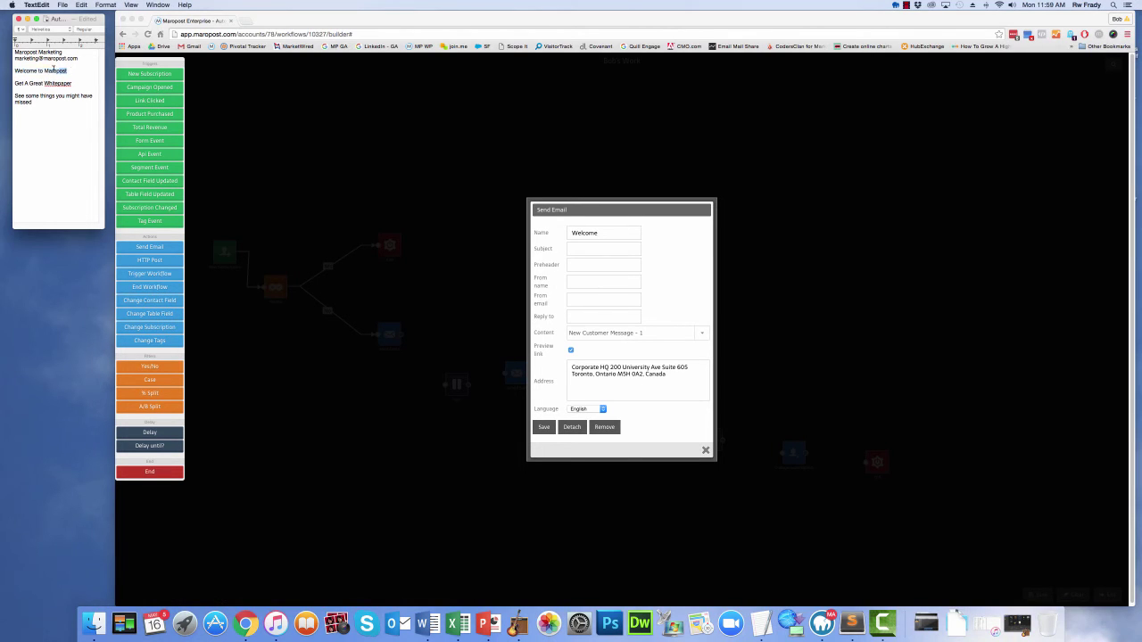
pyautogui.moveTo(53, 70); pyautogui.dragTo(15, 72)
pyautogui.press('super+c')
pyautogui.click(582, 251)
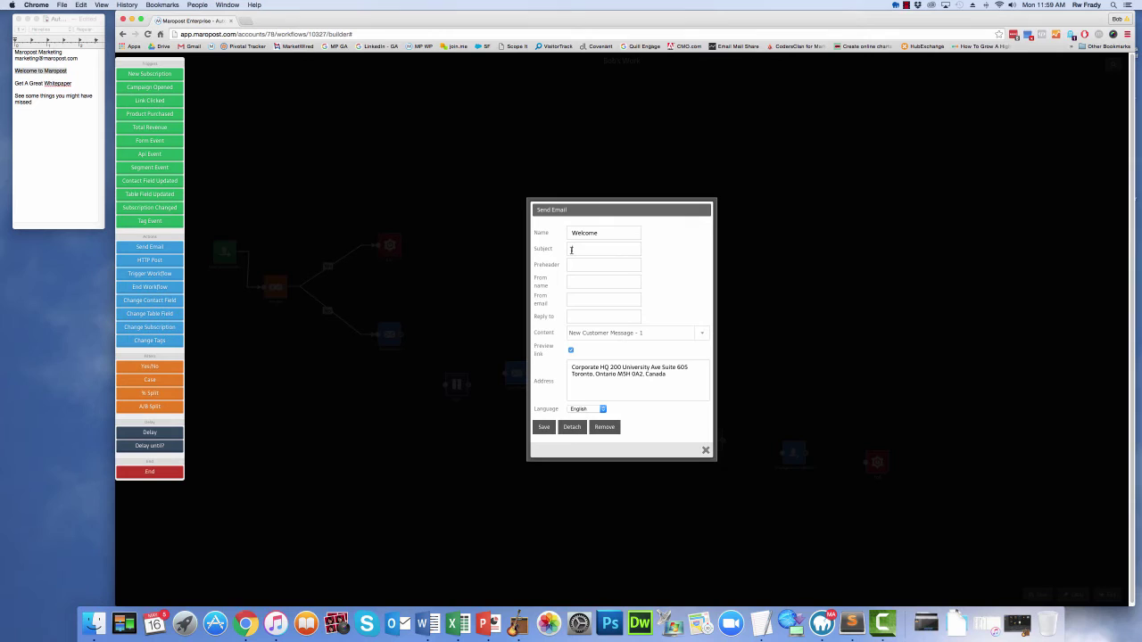
pyautogui.press('super+v')
pyautogui.click(583, 267)
pyautogui.press('super+v')
# Copy "Maropost Marketing" from the text note into the email's from name
pyautogui.click(585, 283)
pyautogui.click(60, 57)
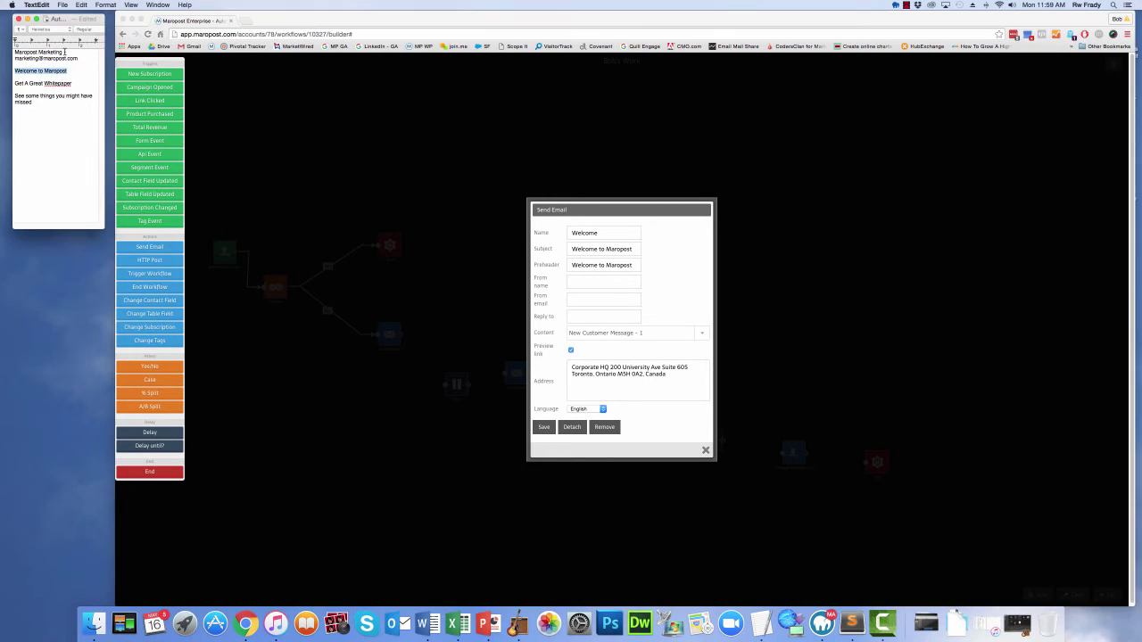
pyautogui.moveTo(62, 51); pyautogui.dragTo(15, 52)
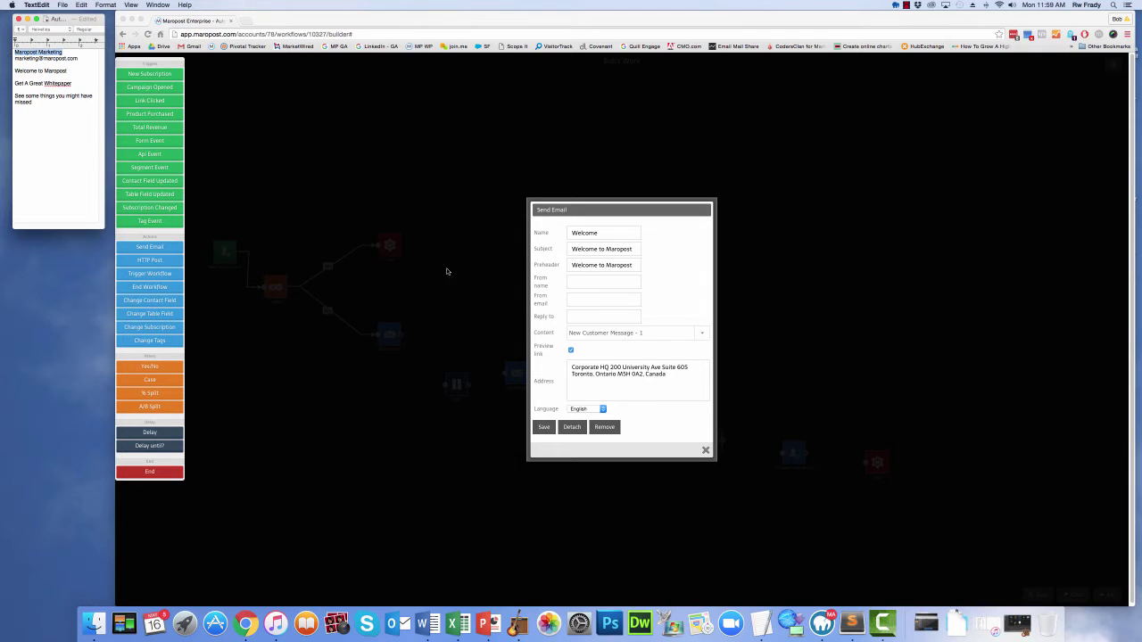
pyautogui.click(582, 281)
pyautogui.press('super+v')
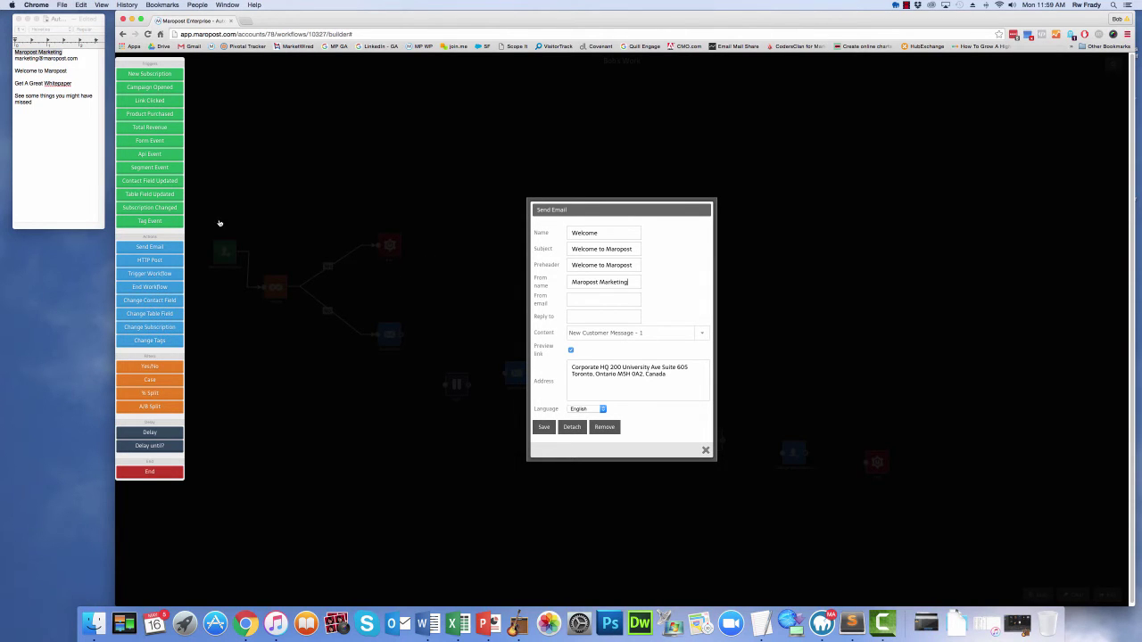
# Copy the marketing e-mail address from the note into the from email and reply-to fields, and save the email settings
pyautogui.click(84, 57)
pyautogui.moveTo(84, 57); pyautogui.dragTo(13, 58)
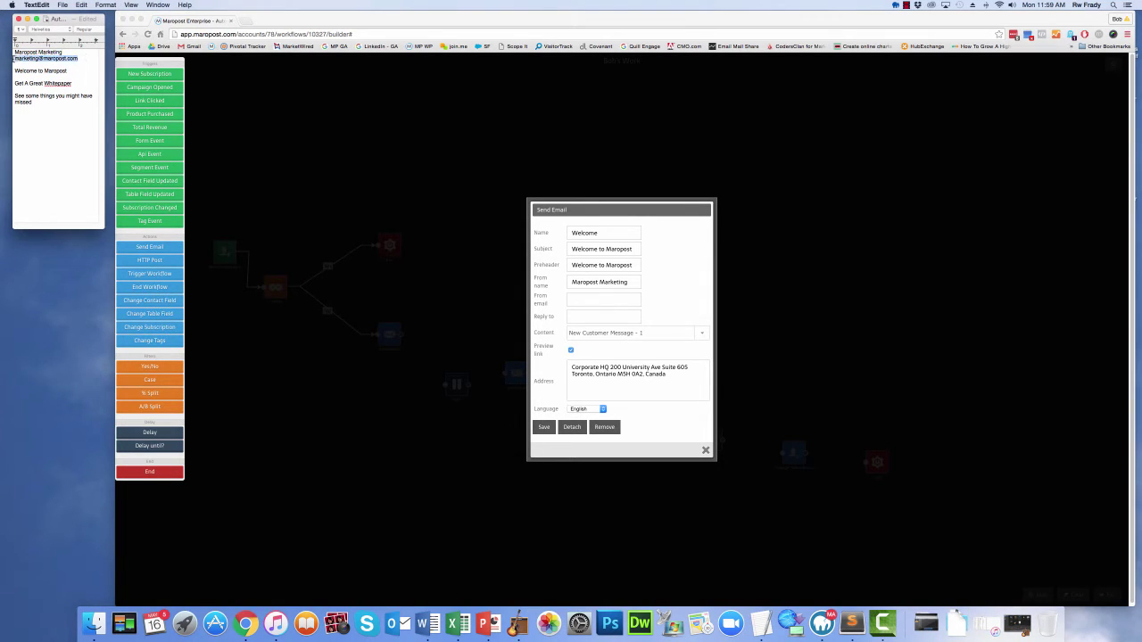
pyautogui.press('super+c')
pyautogui.click(580, 299)
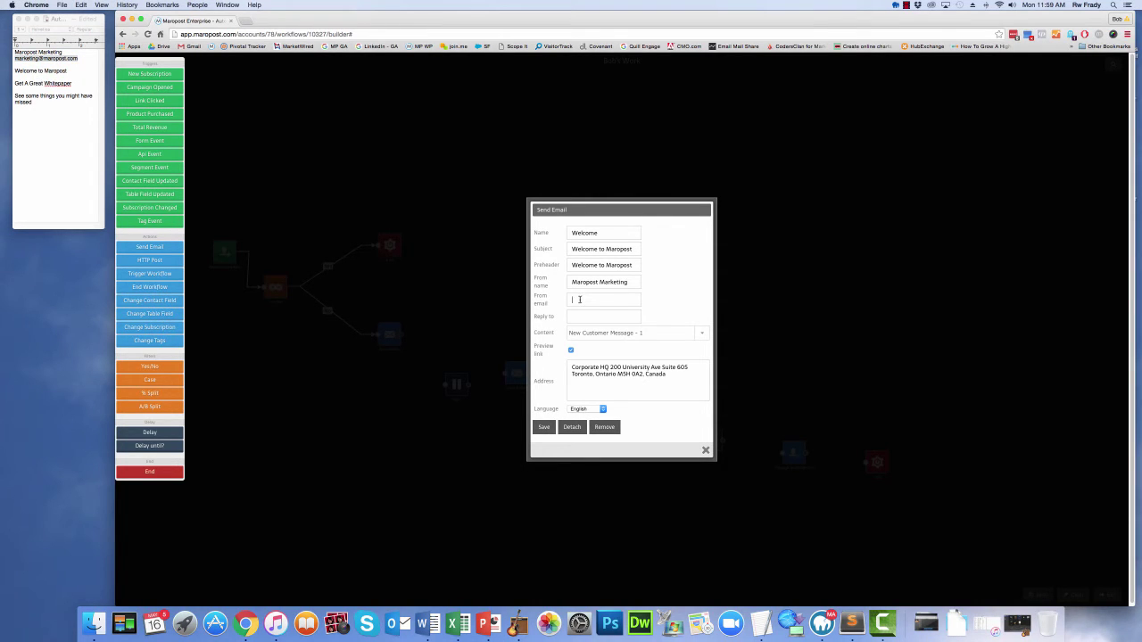
pyautogui.press('super+v')
pyautogui.click(587, 319)
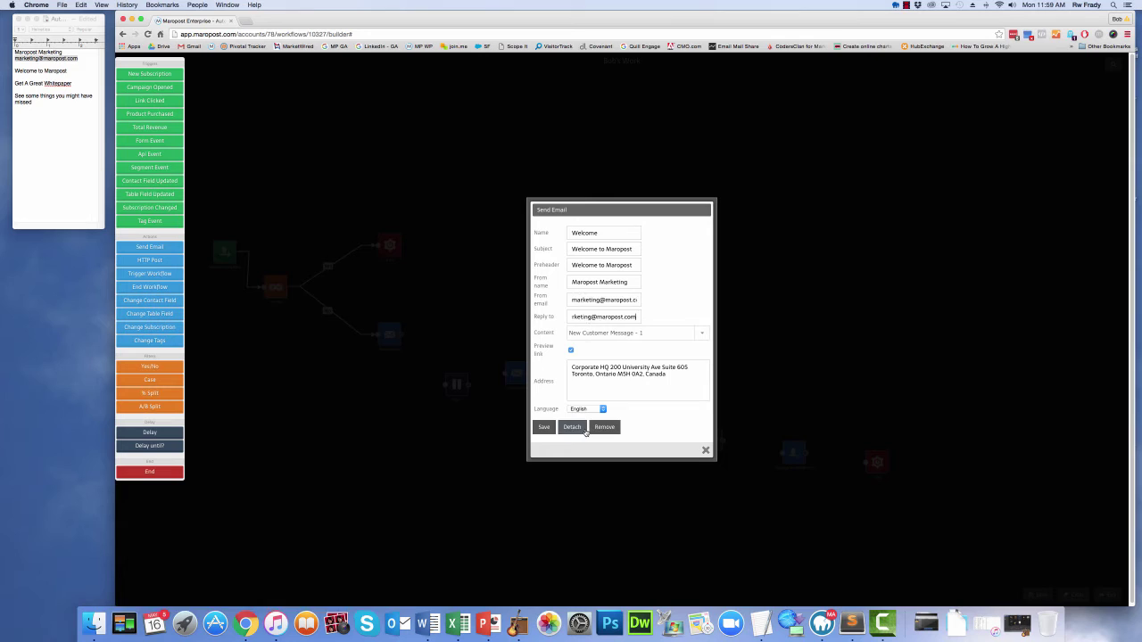
pyautogui.click(544, 427)
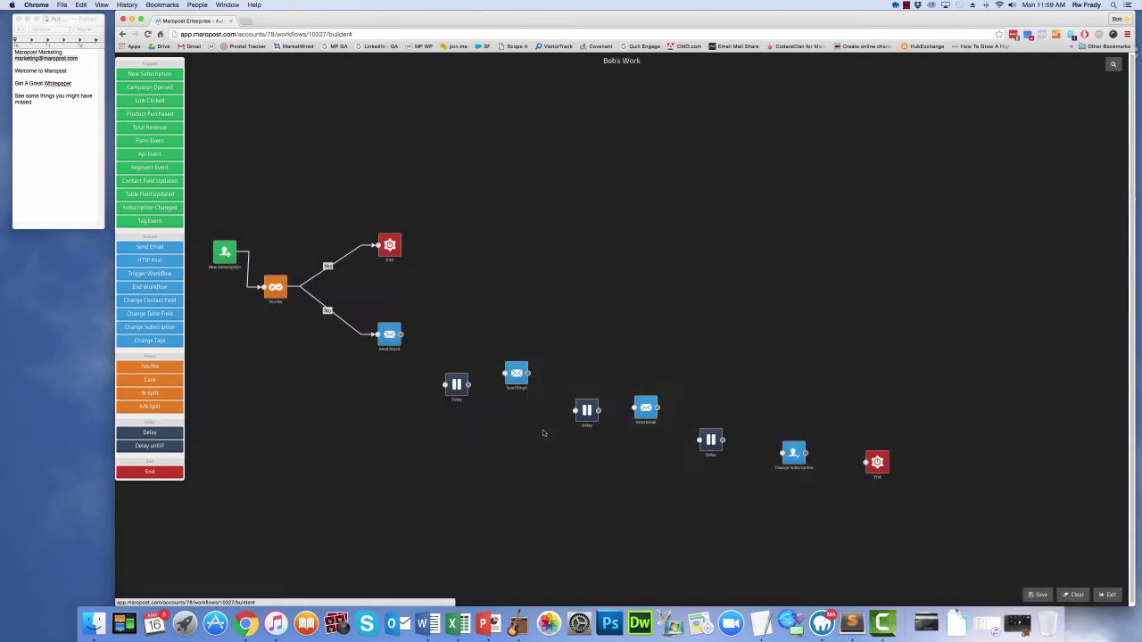
# Set the first Delay to 2 days and connect the first Send Email through it to the second Send Email
pyautogui.click(456, 385)
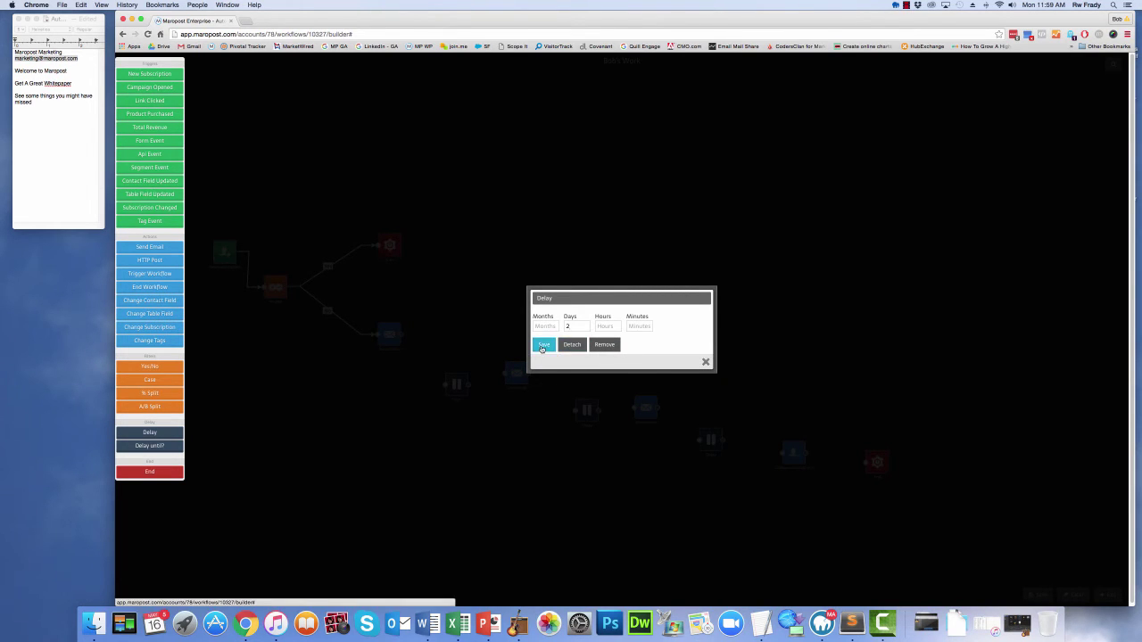
pyautogui.click(544, 344)
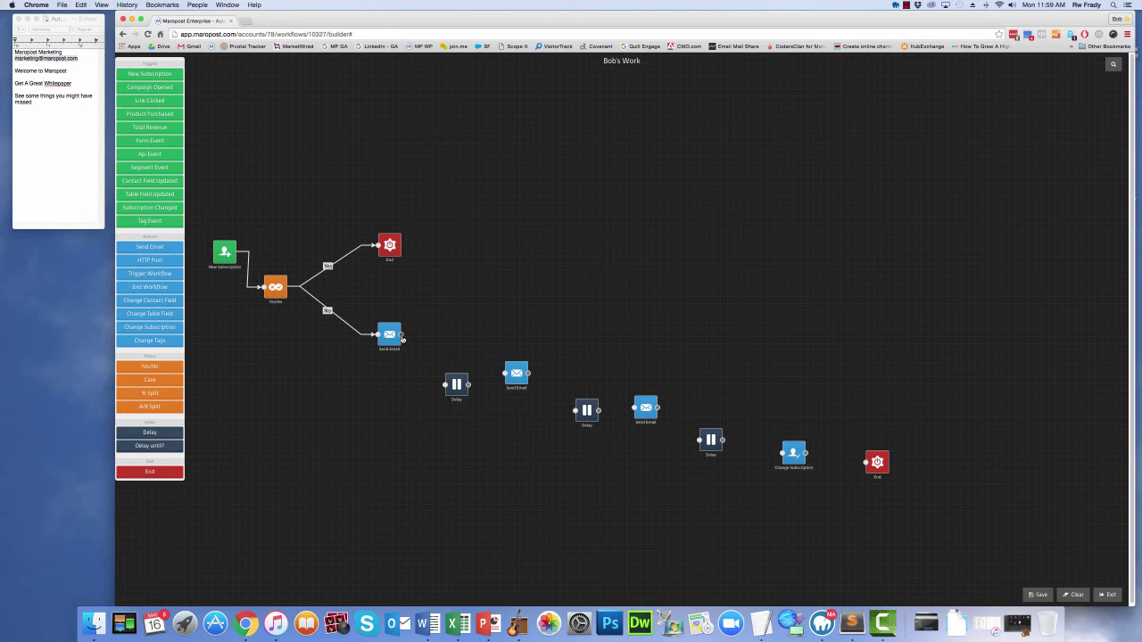
pyautogui.moveTo(401, 337); pyautogui.dragTo(507, 374)
# Use "Get A Demo Message 2 - Great Email Whitepaper" as the second Send Email's content and name the email "Whitepaper"
pyautogui.click(515, 374)
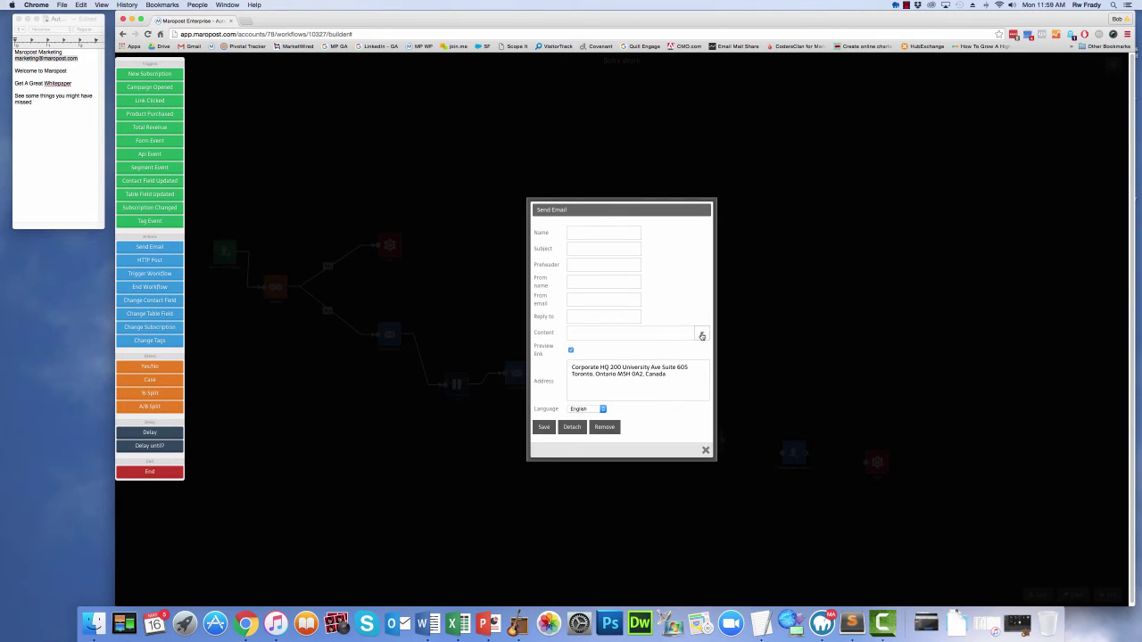
pyautogui.click(703, 335)
pyautogui.click(669, 477)
pyautogui.click(595, 232)
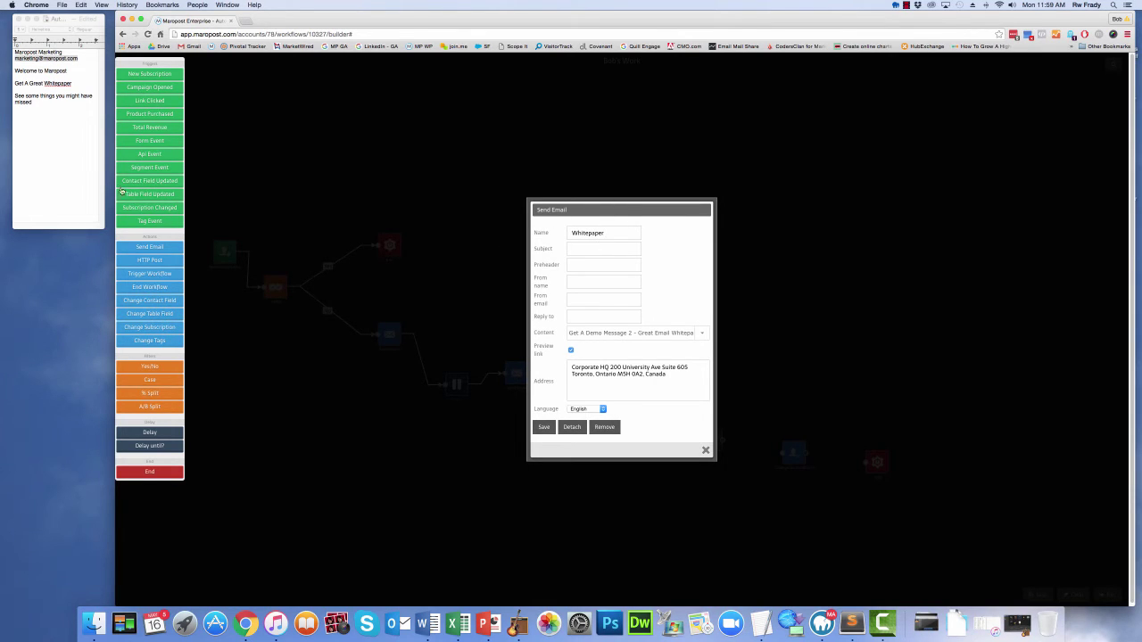
# Copy "Get A Great Whitepaper" from the text note into the second email's subject and preheader
pyautogui.click(39, 81)
pyautogui.tripleClick(39, 81)
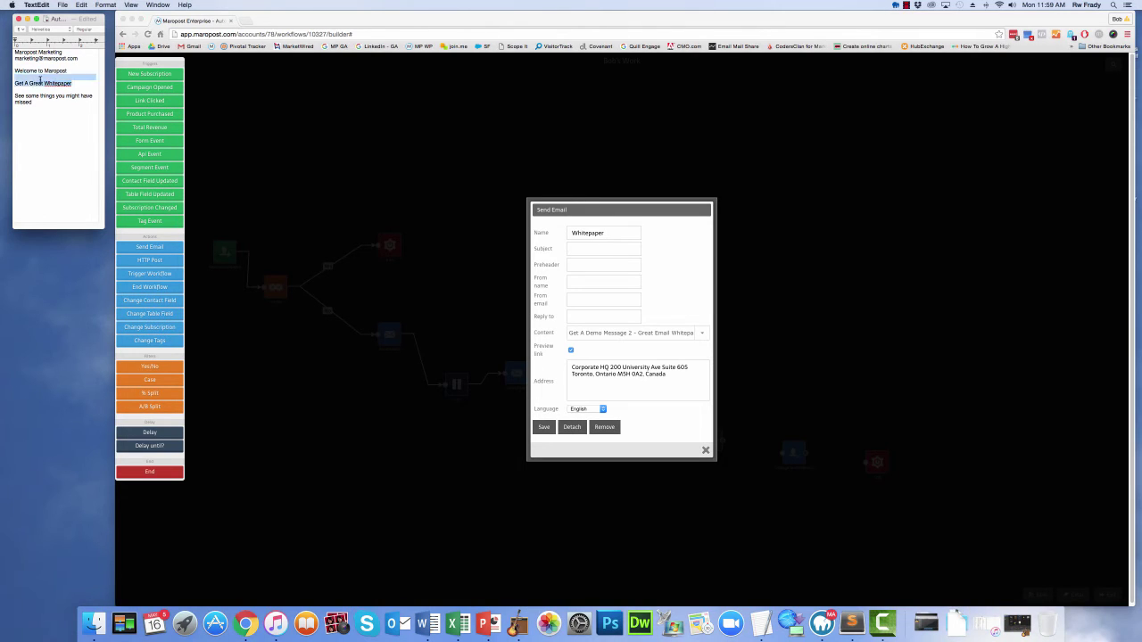
pyautogui.moveTo(72, 83); pyautogui.dragTo(14, 83)
pyautogui.click(582, 250)
pyautogui.press('super+v')
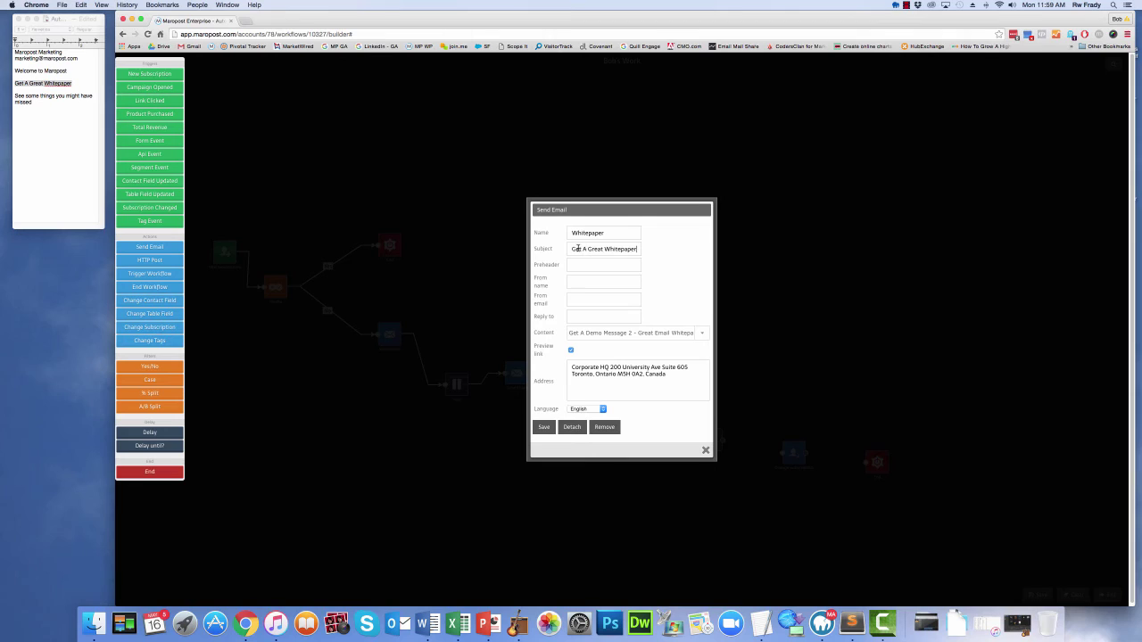
pyautogui.press('super+v')
# Copy "Maropost Marketing" from the text note into the second email's from name
pyautogui.click(544, 285)
pyautogui.click(62, 55)
pyautogui.moveTo(63, 54); pyautogui.dragTo(10, 51)
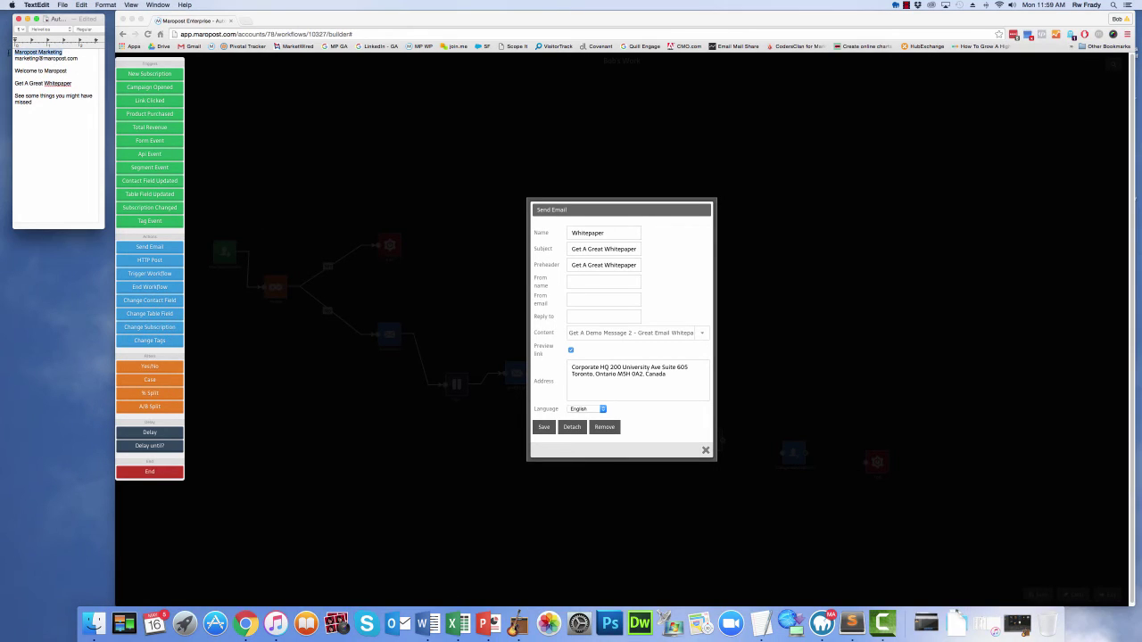
pyautogui.press('super+c')
pyautogui.click(584, 284)
pyautogui.press('super+v')
pyautogui.press('Tab')
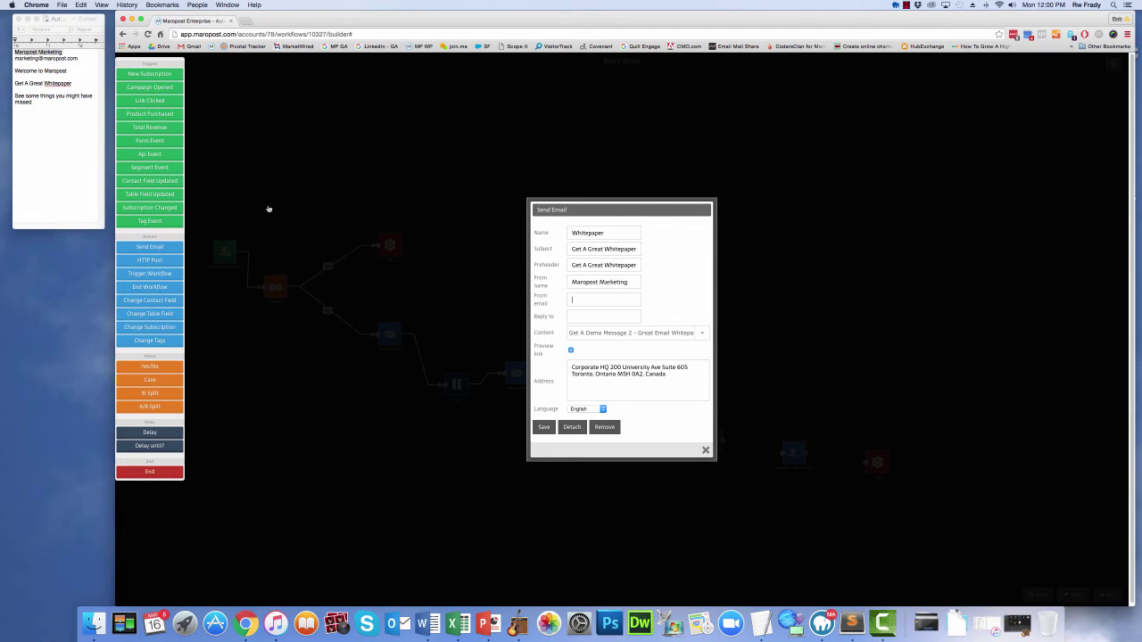
# Copy the marketing e-mail address from the note into the second email's from email and reply-to fields, and save its settings
pyautogui.click(82, 58)
pyautogui.moveTo(82, 58); pyautogui.dragTo(13, 58)
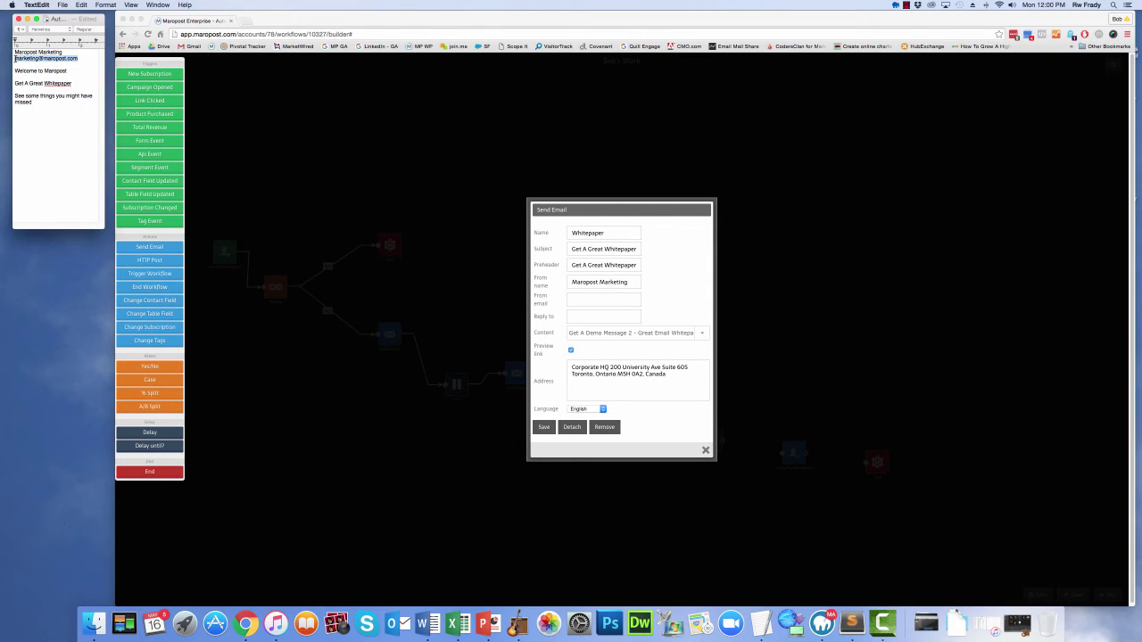
pyautogui.click(585, 301)
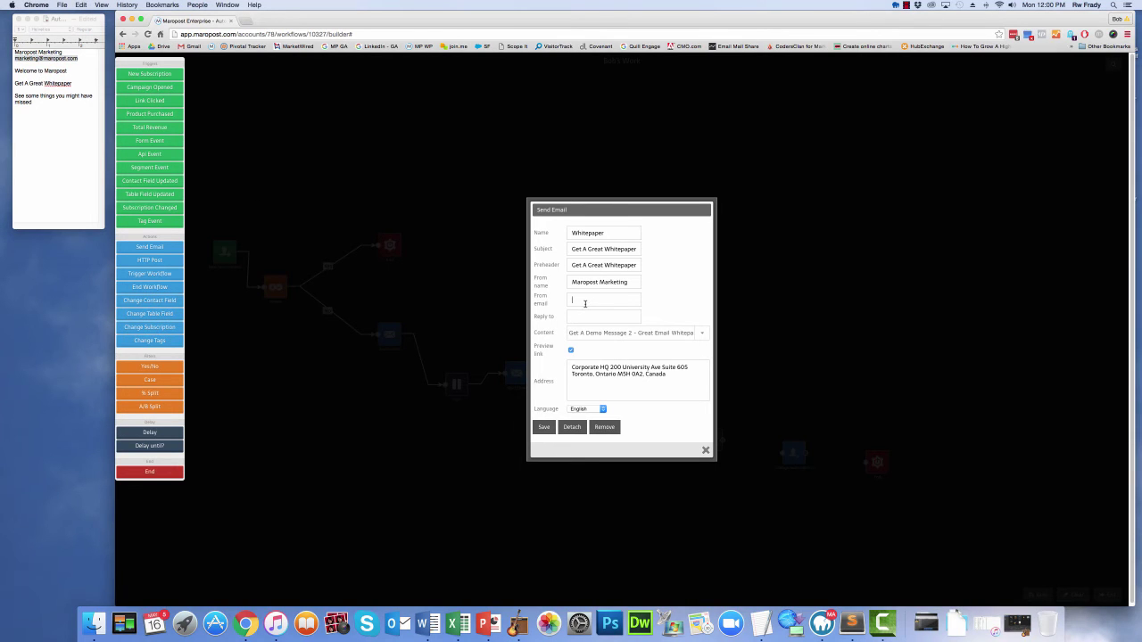
pyautogui.press('super+v')
pyautogui.click(578, 318)
pyautogui.press('super+v')
pyautogui.click(543, 426)
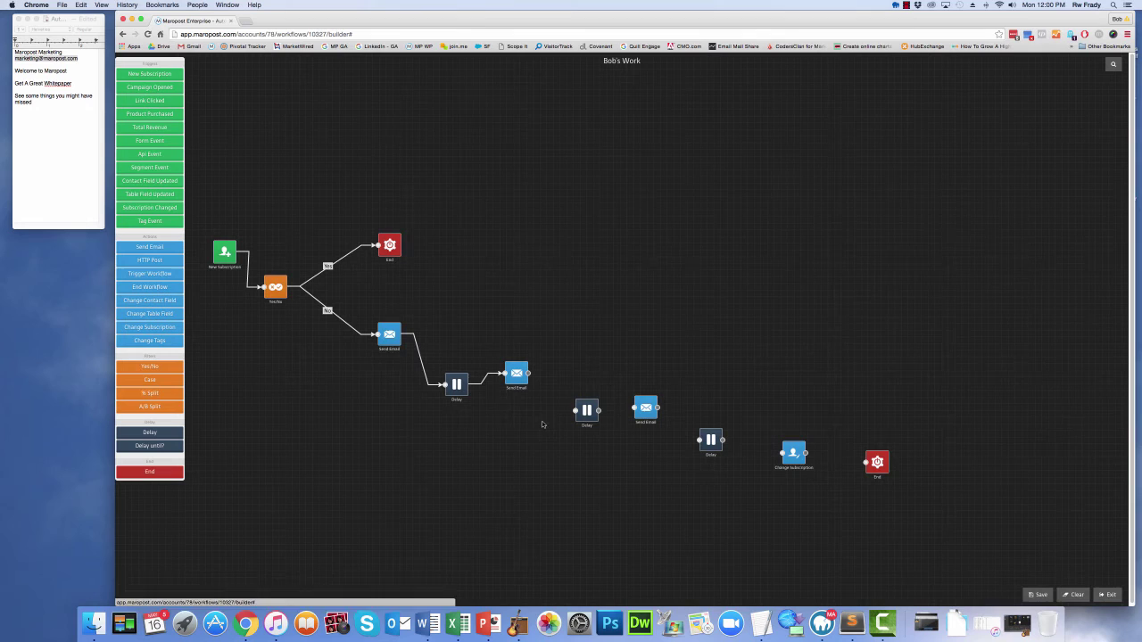
# Connect the second Send Email through the second Delay to the third Send Email, with that Delay set to 2 days
pyautogui.moveTo(529, 377); pyautogui.dragTo(574, 412)
pyautogui.click(586, 410)
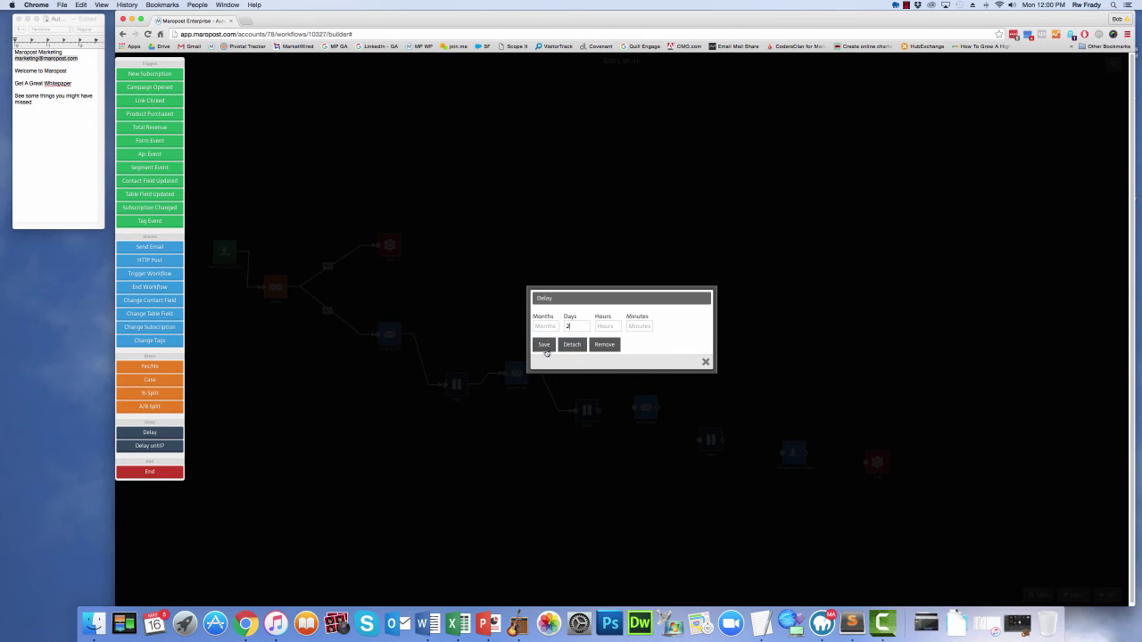
pyautogui.click(544, 346)
pyautogui.moveTo(600, 412); pyautogui.dragTo(634, 409)
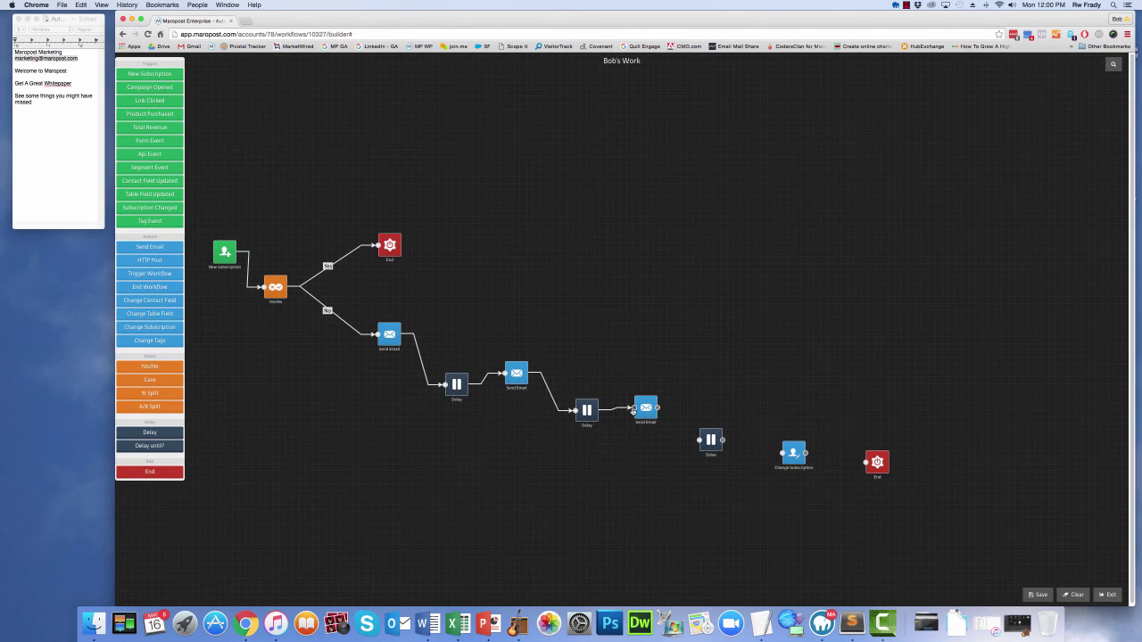
# Use "Get A Demo Message 3 - 3 Great Features" as the third Send Email's content and name the email "Features"
pyautogui.click(646, 407)
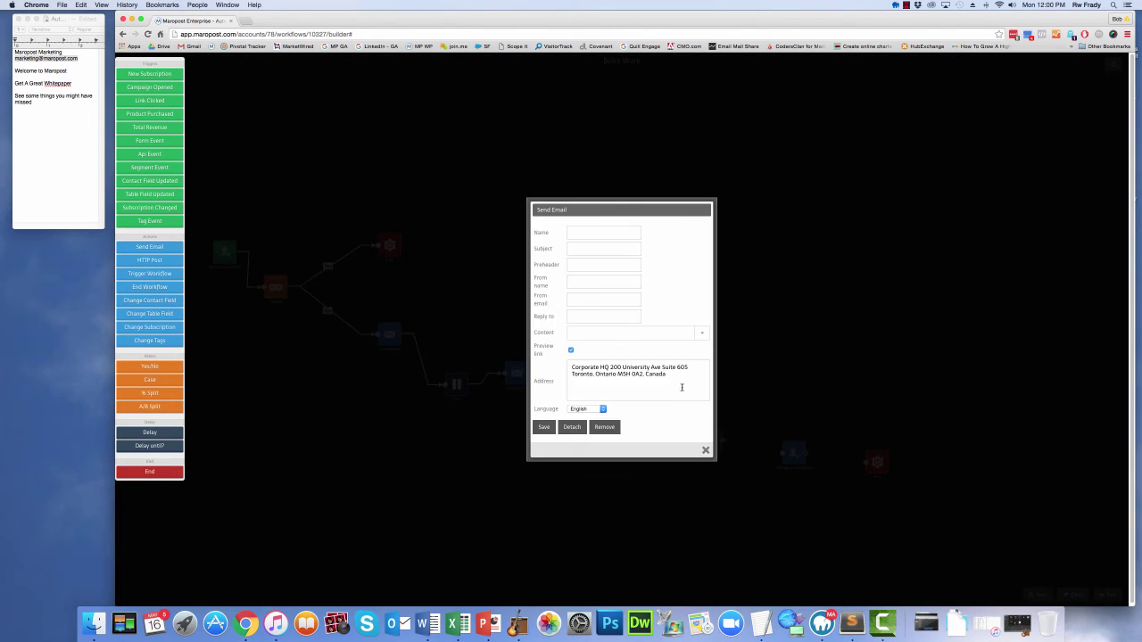
pyautogui.click(703, 333)
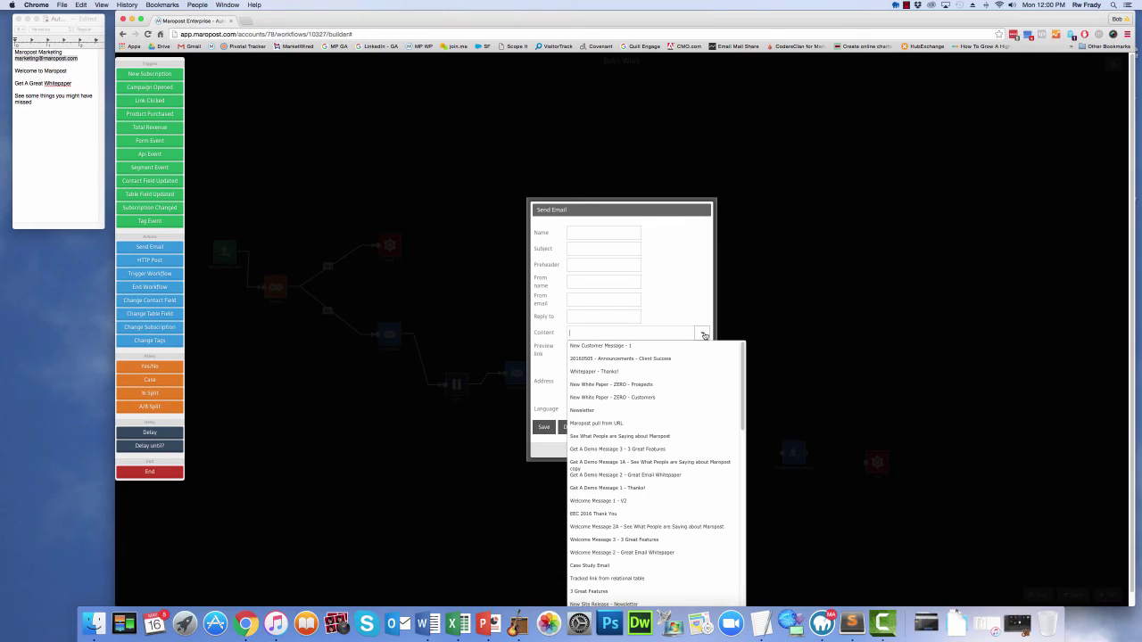
pyautogui.click(689, 450)
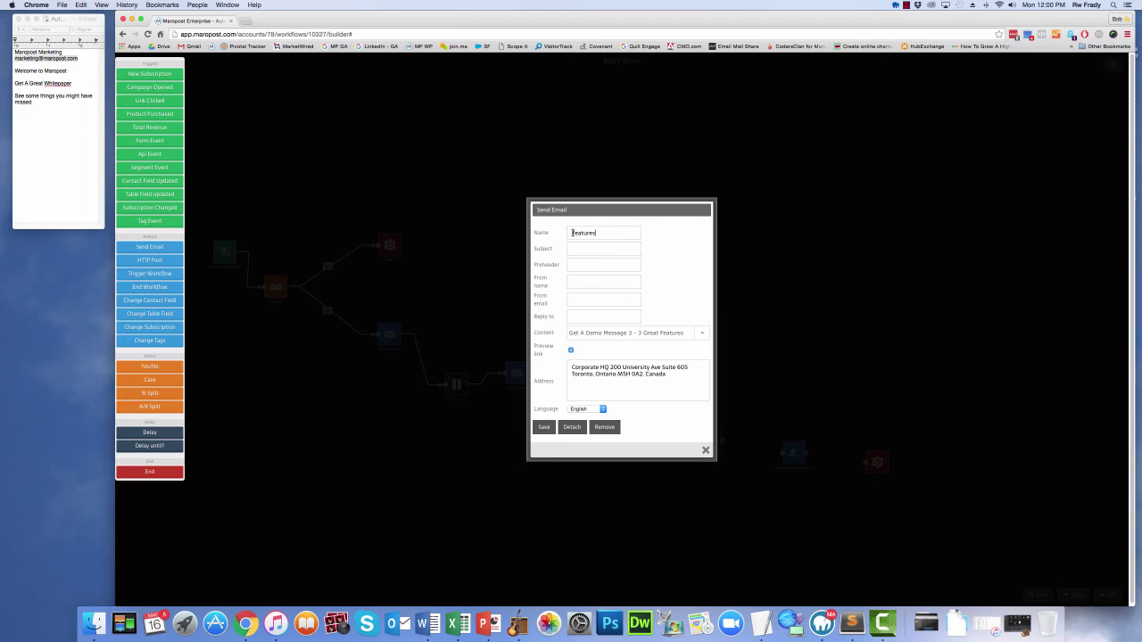
# Copy "See some things you might have missed" from the text note into the third email's subject and preheader
pyautogui.click(30, 103)
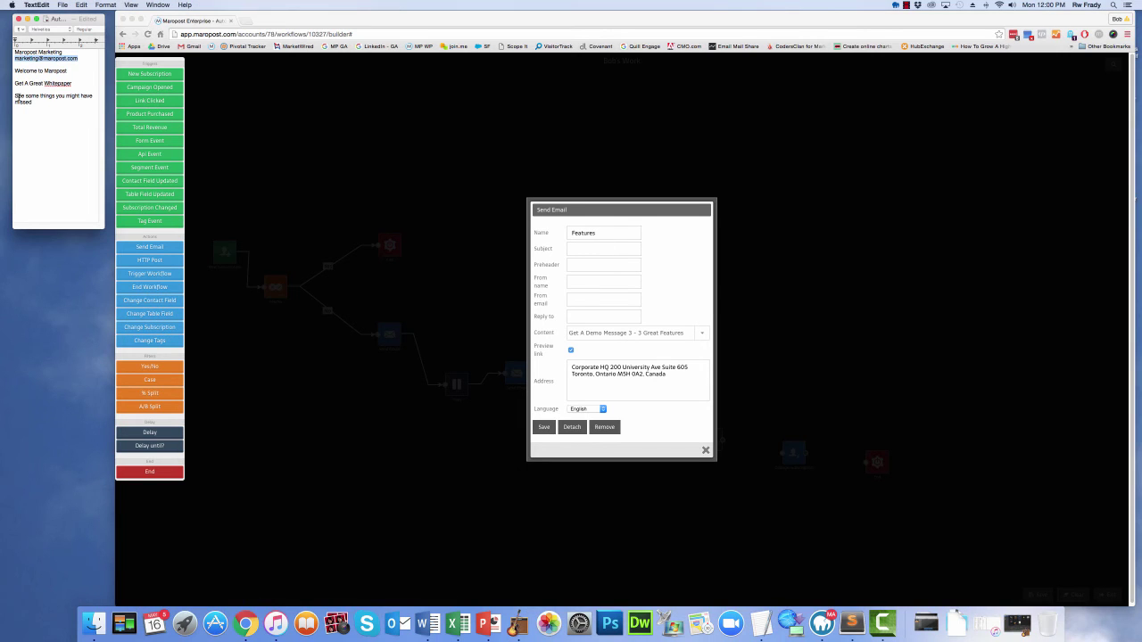
pyautogui.moveTo(31, 102); pyautogui.dragTo(16, 94)
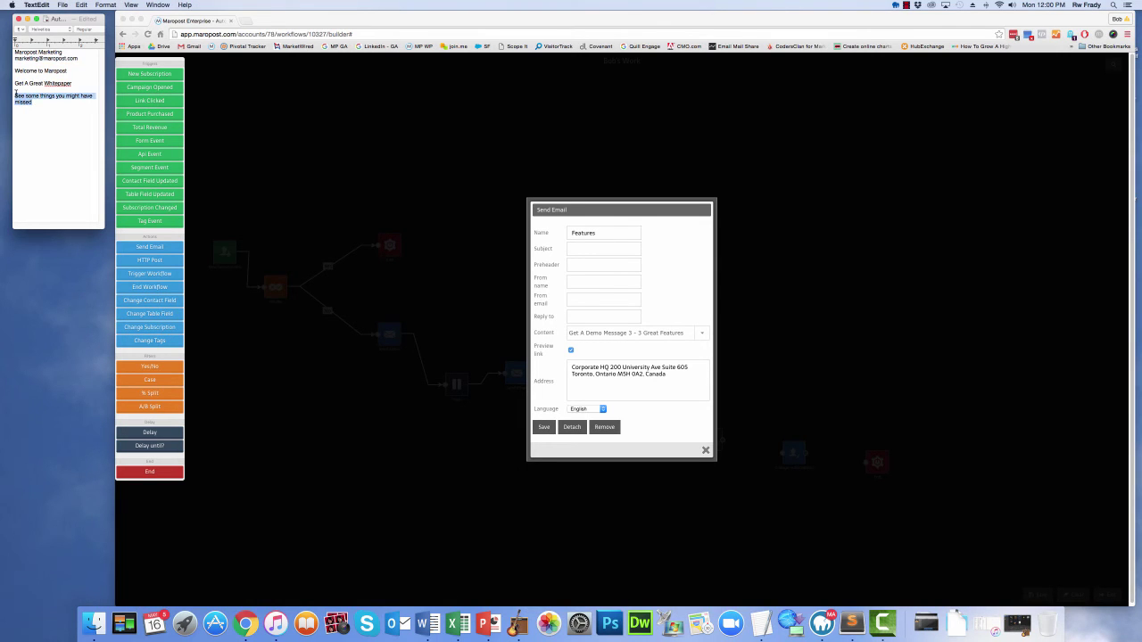
pyautogui.click(602, 249)
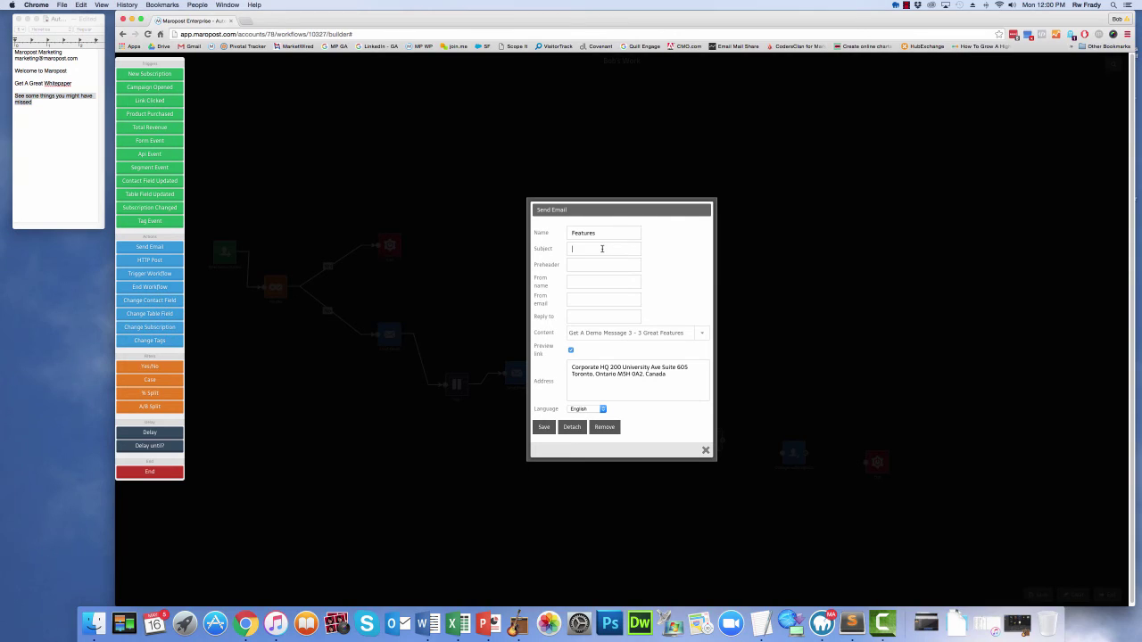
pyautogui.press('super+v')
pyautogui.click(591, 265)
pyautogui.press('super+v')
# Copy "Maropost Marketing" from the text note into the third email's from name
pyautogui.click(69, 53)
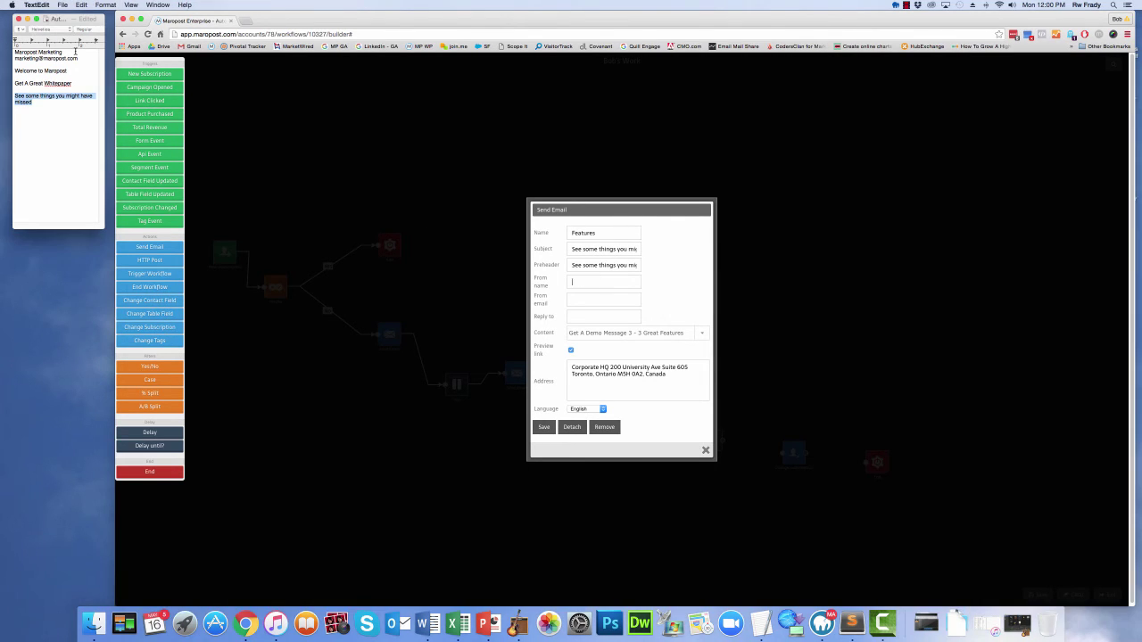
pyautogui.moveTo(69, 52); pyautogui.dragTo(13, 47)
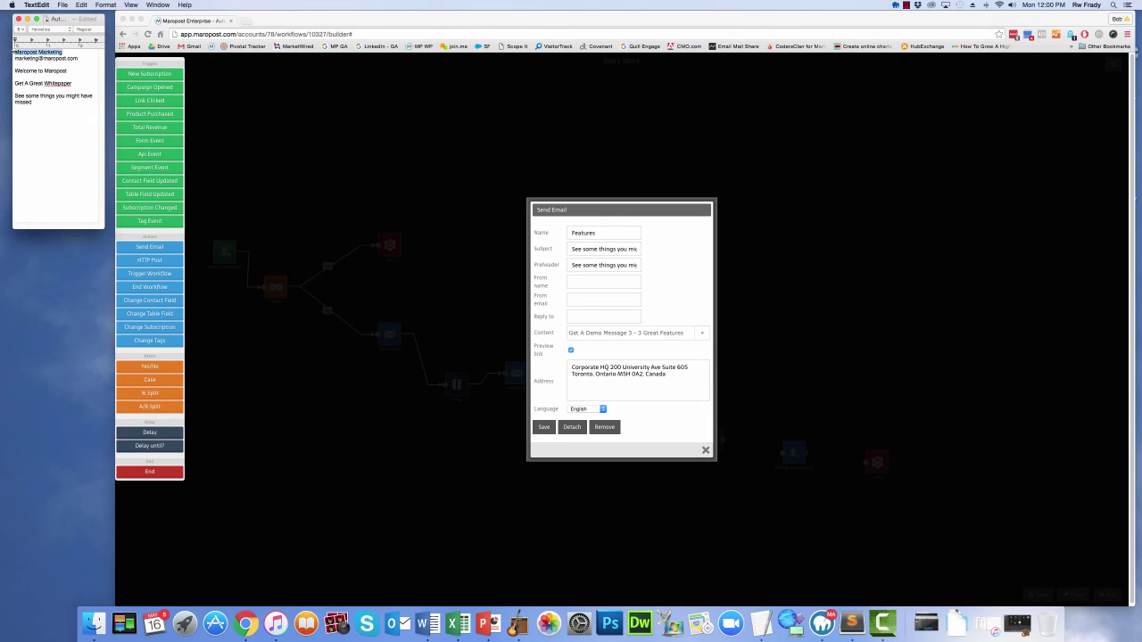
pyautogui.click(581, 282)
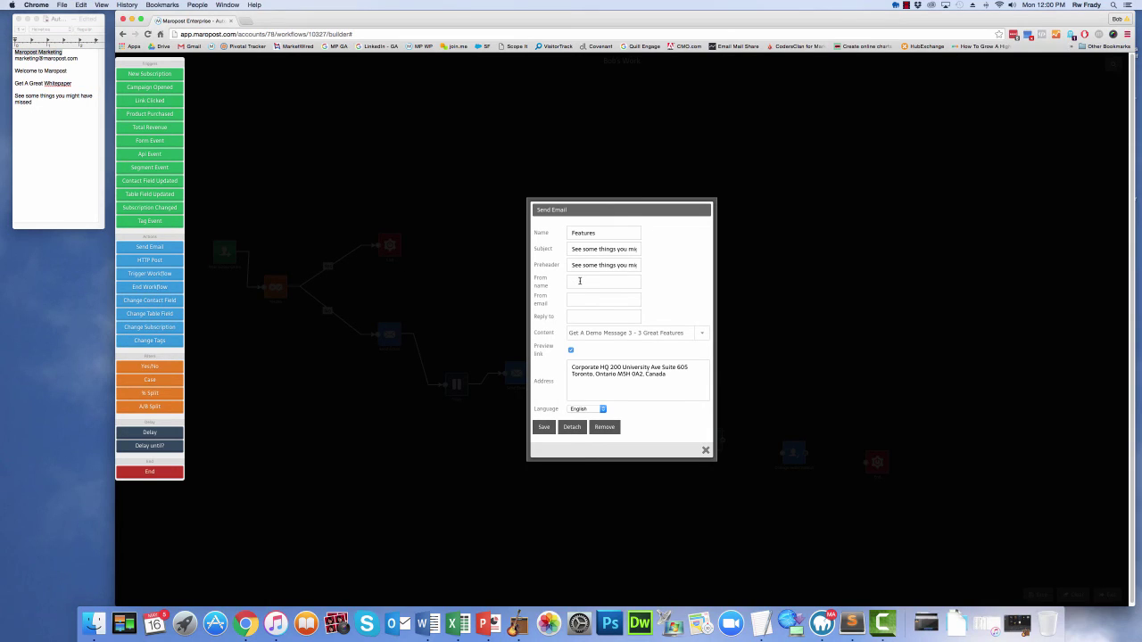
pyautogui.press('super+v')
# Copy the marketing e-mail address from the note into the third email's from email and reply-to fields, and save its settings
pyautogui.moveTo(79, 59); pyautogui.dragTo(14, 60)
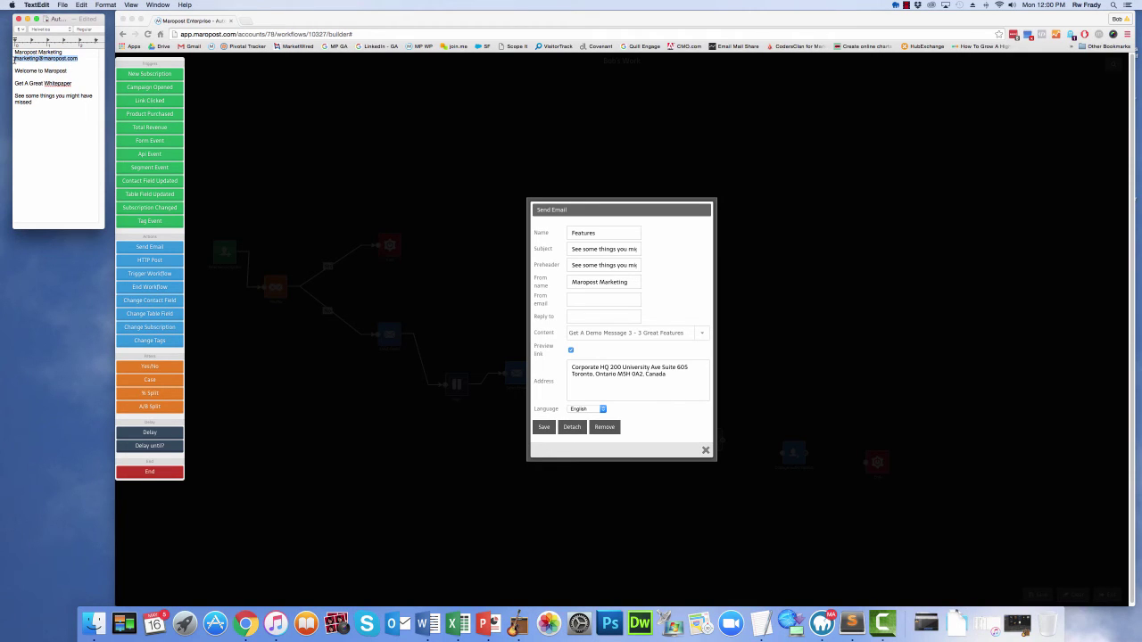
pyautogui.press('super+c')
pyautogui.click(572, 301)
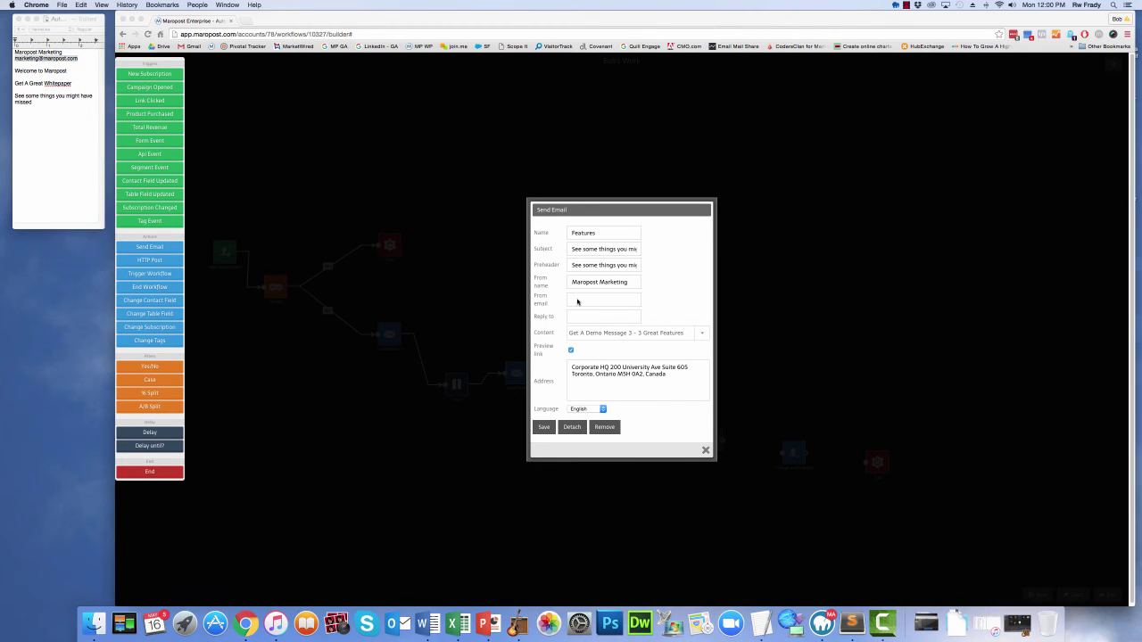
pyautogui.press('super+v')
pyautogui.click(577, 321)
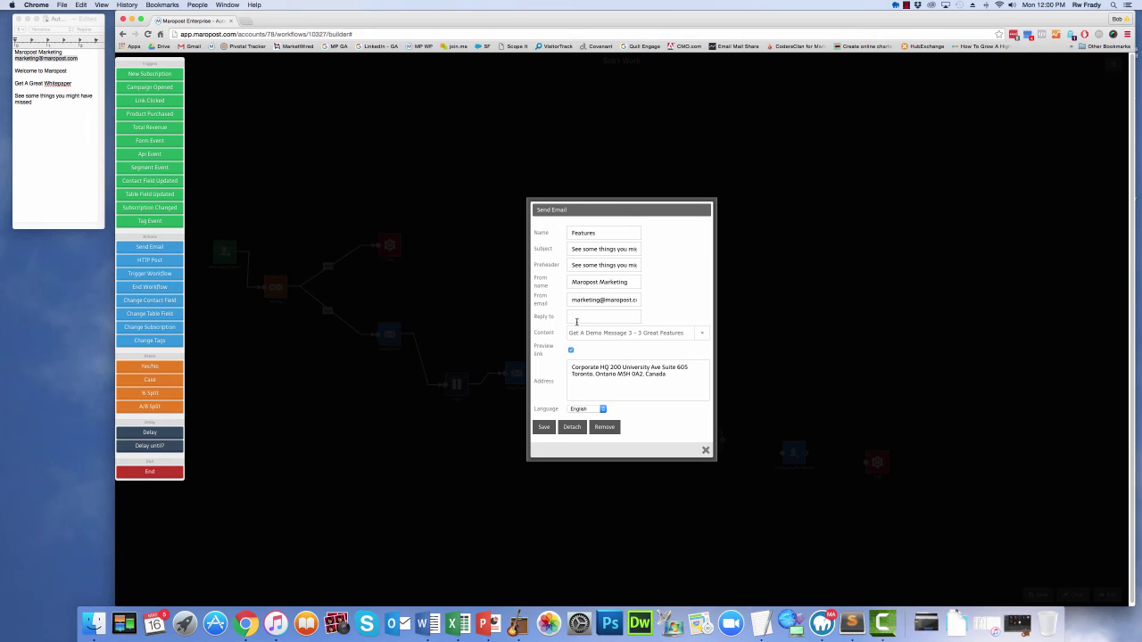
pyautogui.press('super+v')
pyautogui.click(543, 427)
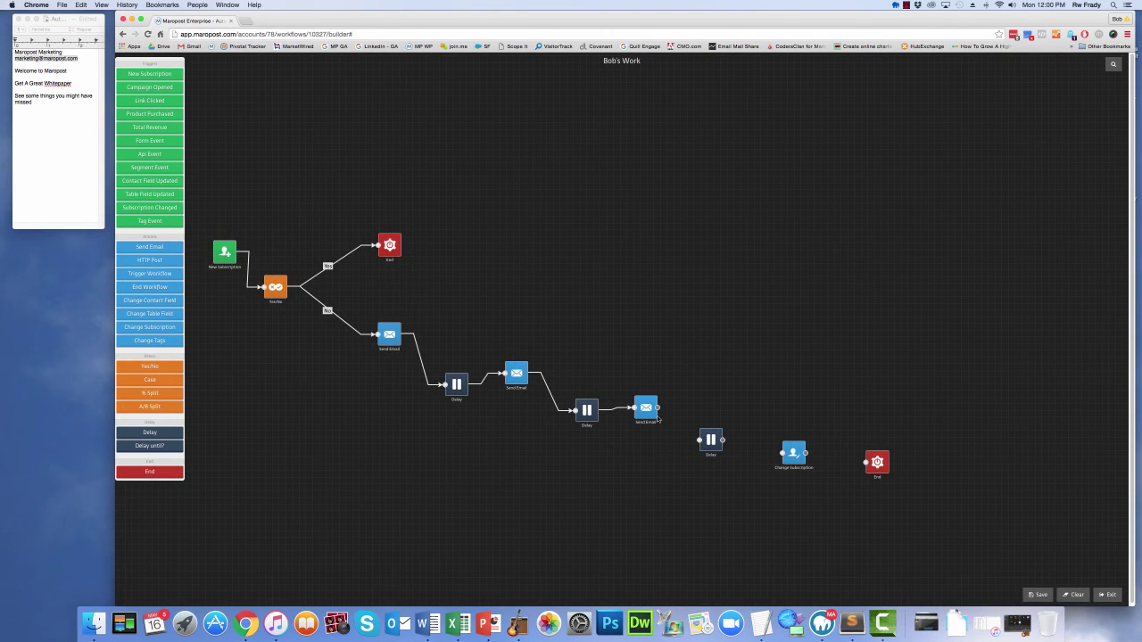
# Connect the third Send Email through the third Delay to Change Subscription, with that Delay set to 2 days
pyautogui.moveTo(657, 407); pyautogui.dragTo(700, 441)
pyautogui.doubleClick(711, 440)
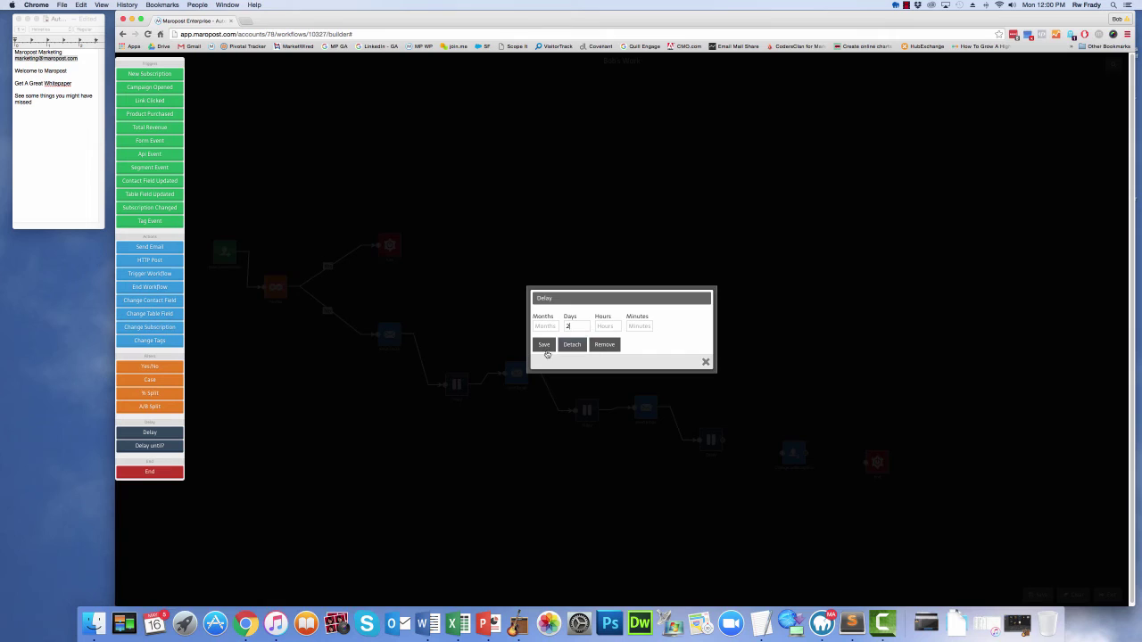
pyautogui.click(544, 345)
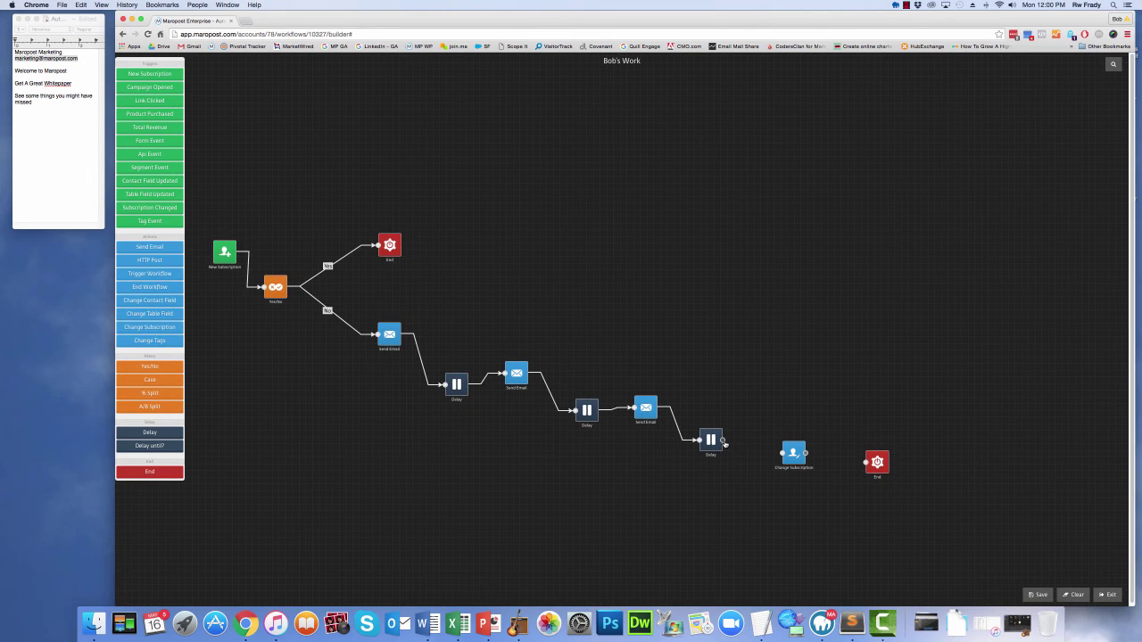
pyautogui.moveTo(723, 440); pyautogui.dragTo(781, 455)
# Make Change Subscription subscribe contacts to daily_master_list, and save the workflow with that node connected to the final End
pyautogui.doubleClick(793, 455)
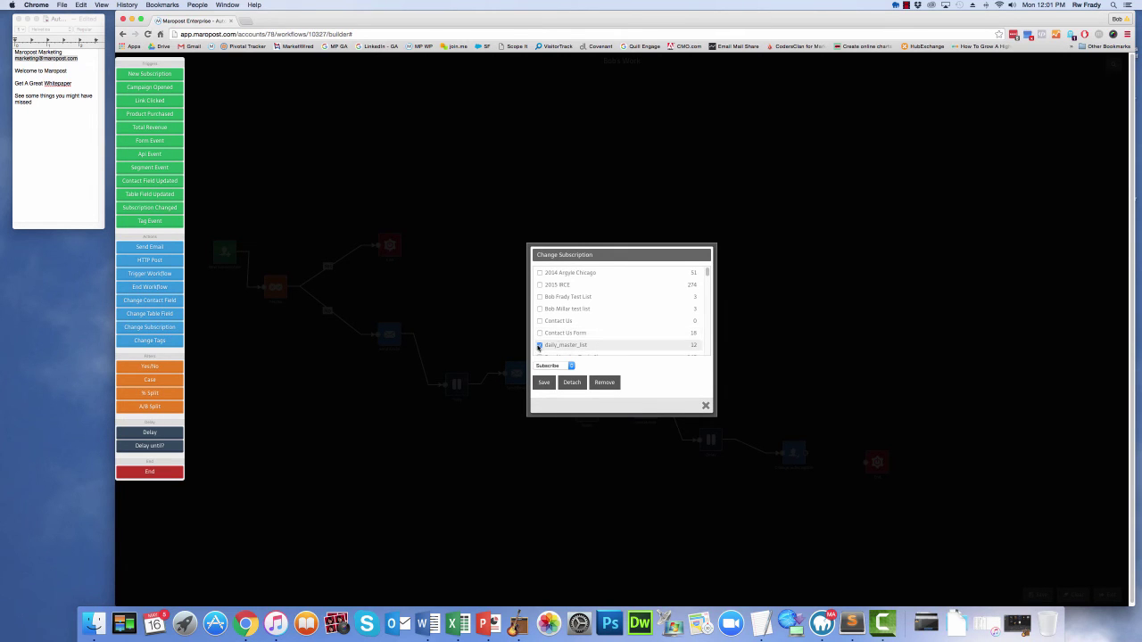
pyautogui.click(539, 345)
pyautogui.click(544, 383)
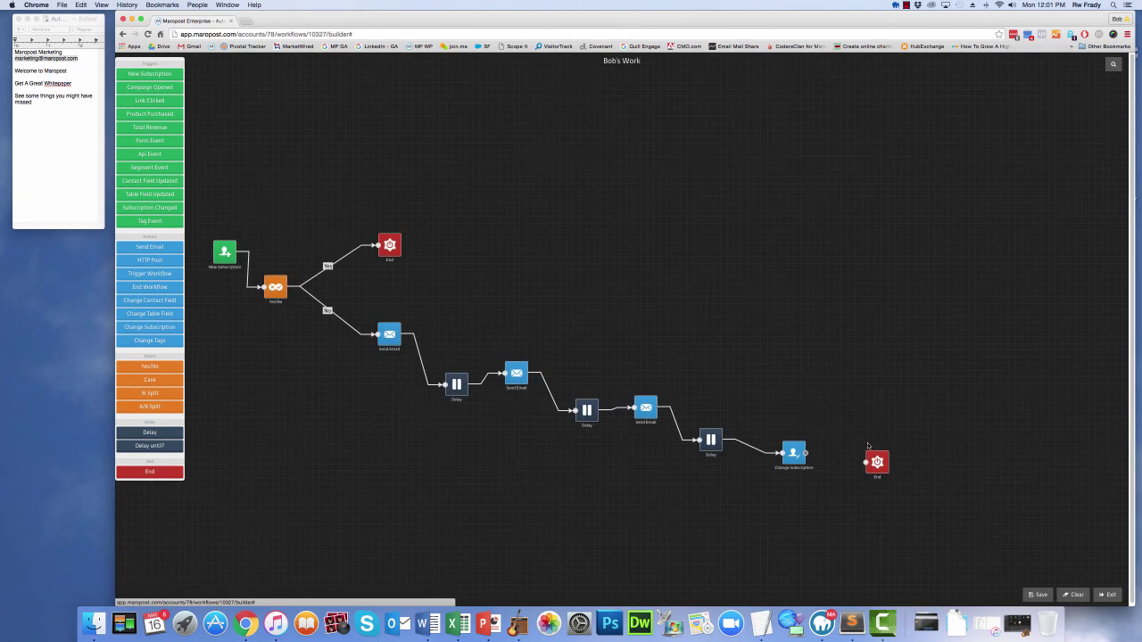
pyautogui.moveTo(807, 456); pyautogui.dragTo(865, 464)
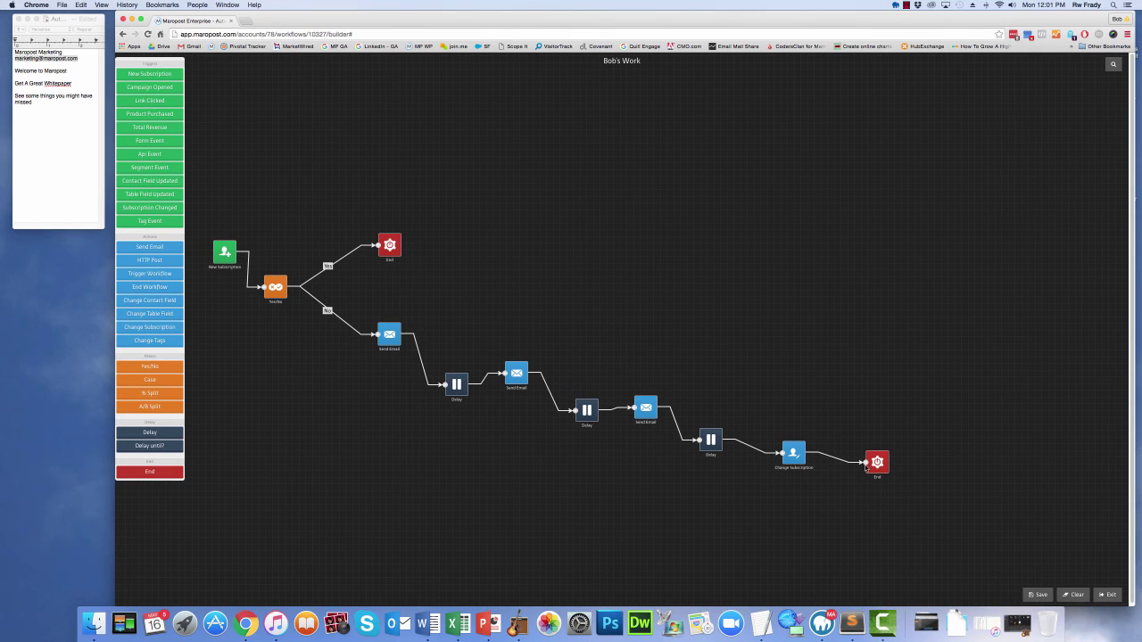
pyautogui.click(1037, 594)
# Rearrange the Delay and Send Email nodes into a descending diagonal, and move Change Subscription and the final End up level with each other
pyautogui.moveTo(459, 387); pyautogui.dragTo(499, 414)
pyautogui.moveTo(581, 425); pyautogui.dragTo(555, 455)
pyautogui.moveTo(642, 413); pyautogui.dragTo(616, 479)
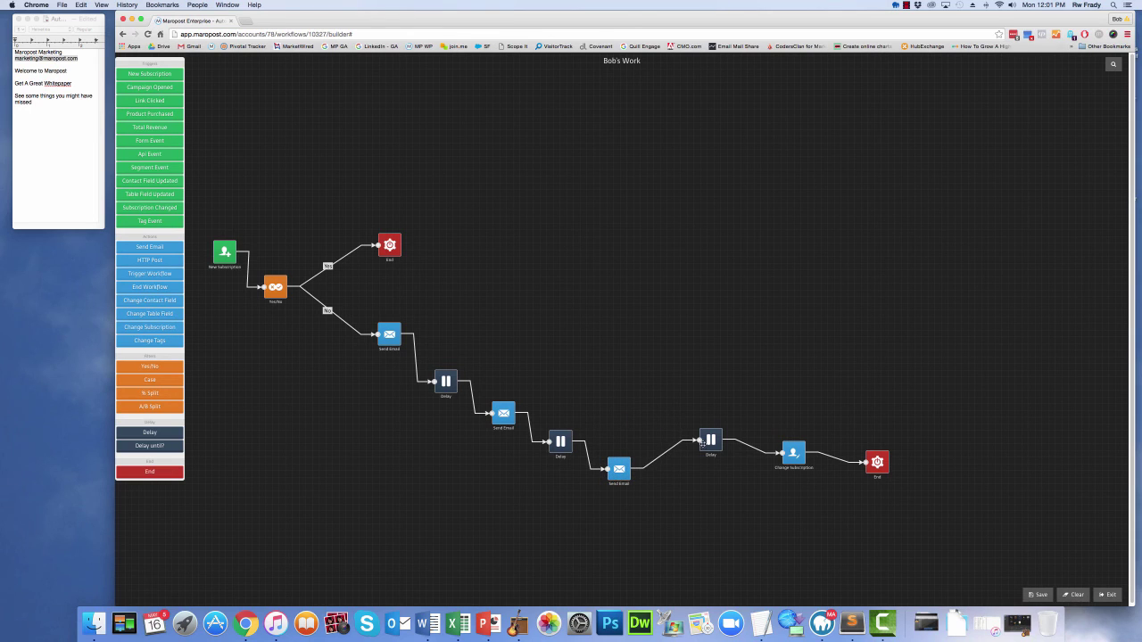
pyautogui.moveTo(705, 444); pyautogui.dragTo(679, 496)
pyautogui.moveTo(783, 456); pyautogui.dragTo(728, 422)
pyautogui.moveTo(875, 461); pyautogui.dragTo(857, 419)
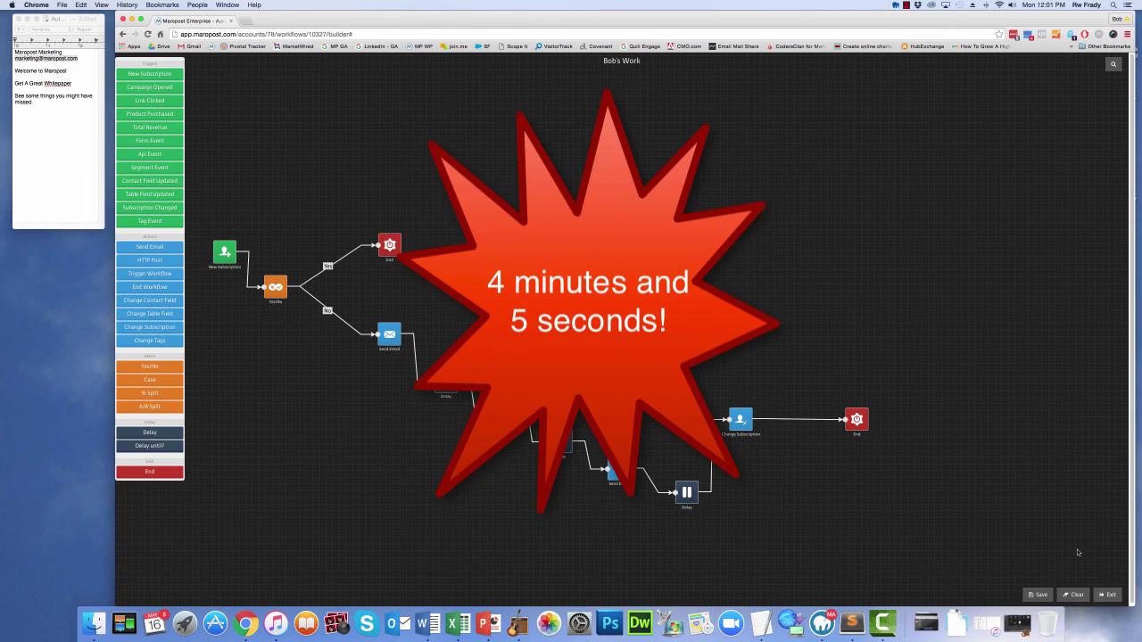
# Save the workflow and exit the builder, and enable that same workflow in the workflow list
pyautogui.click(1038, 595)
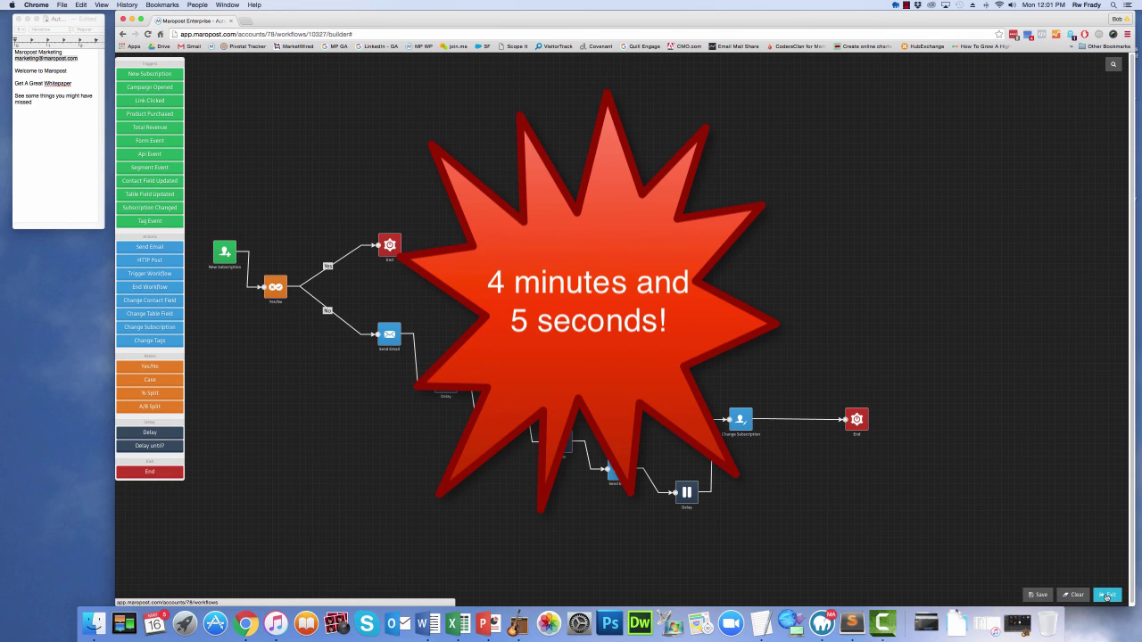
pyautogui.click(1107, 596)
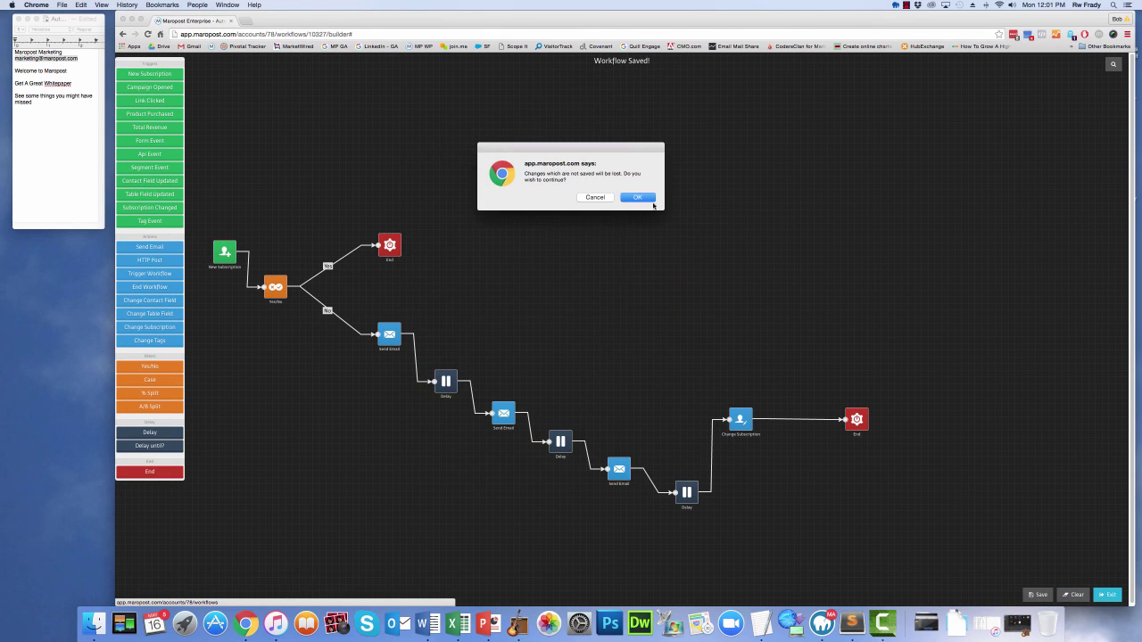
pyautogui.click(636, 197)
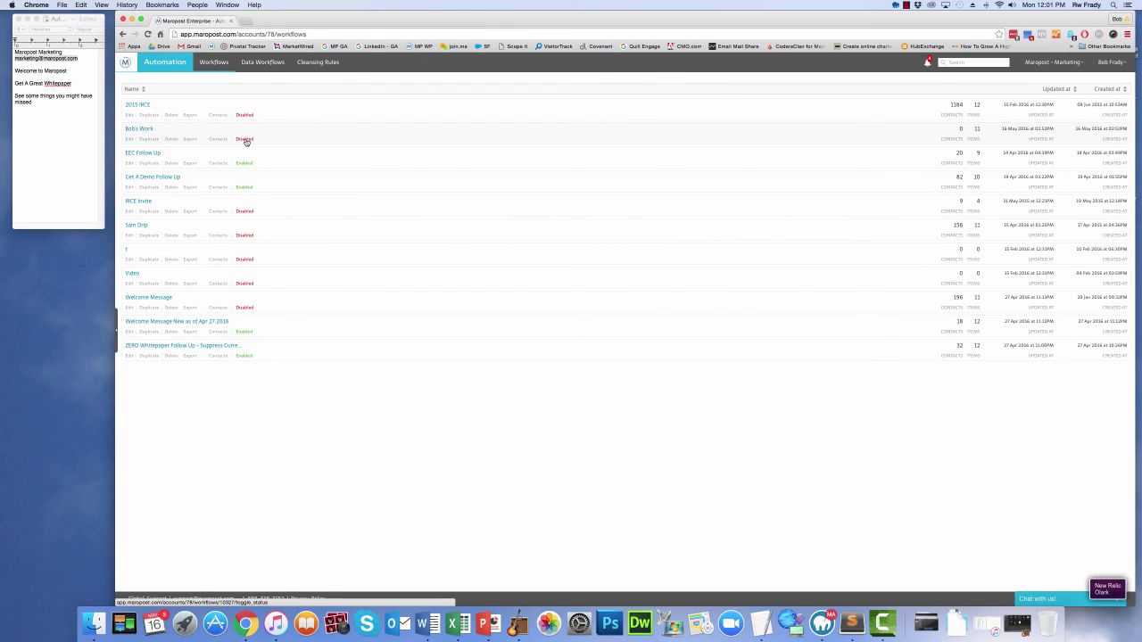
pyautogui.click(246, 141)
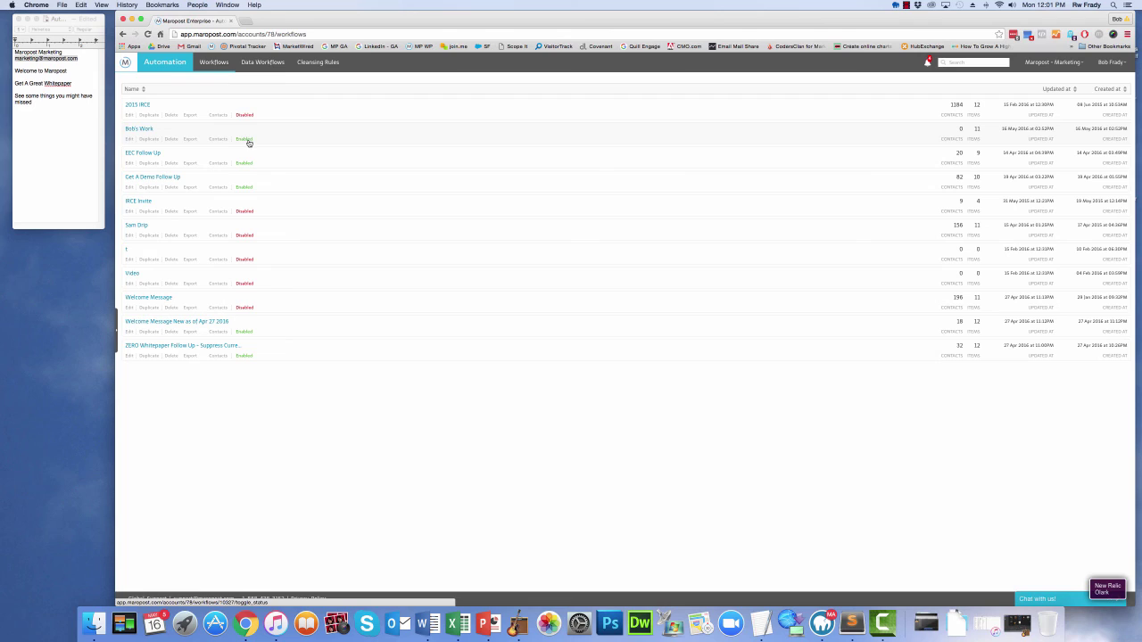